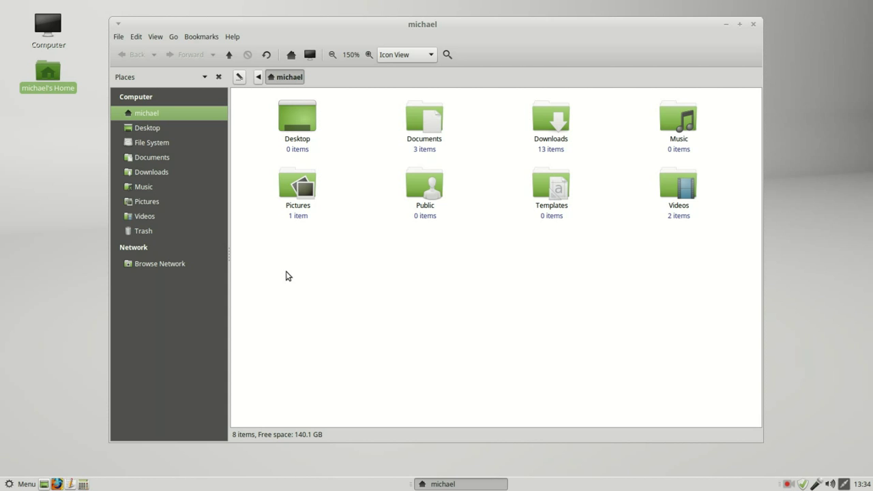
- Give the May be late folder in Documents a custom icon, using the spiky-haired toy picture from Pictures/odb15-Pictures-300px pics
{"action": "double_click", "coordinate": [419, 129]}
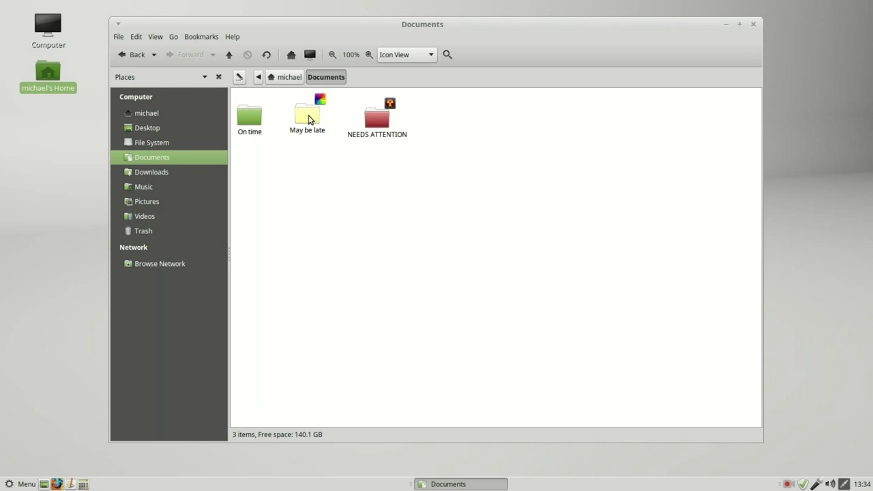
{"action": "right_click", "coordinate": [309, 119]}
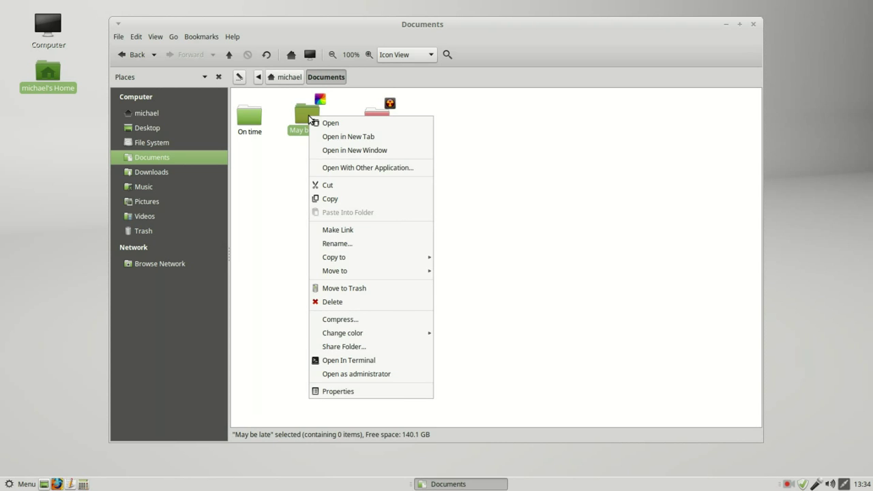
{"action": "left_click", "coordinate": [339, 394]}
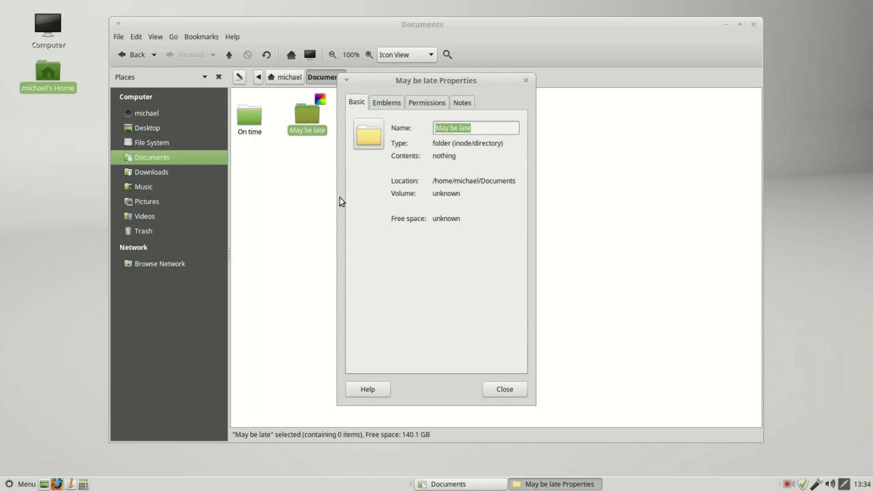
{"action": "left_click", "coordinate": [369, 133]}
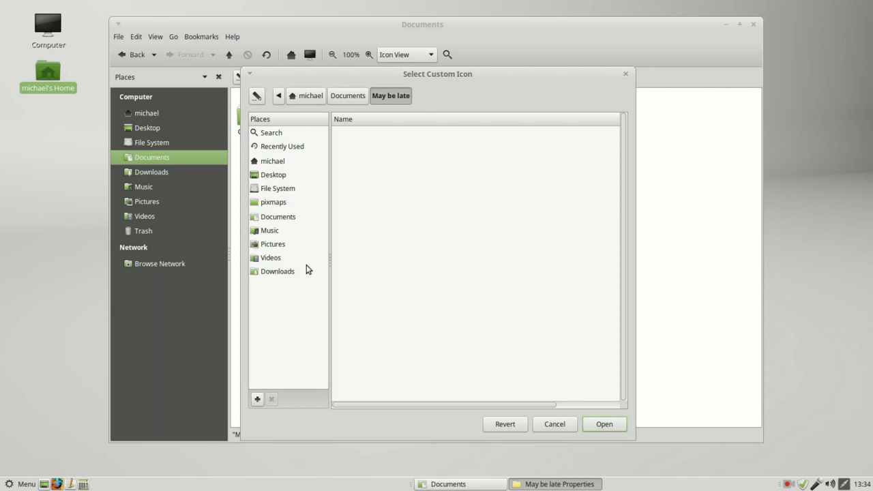
{"action": "left_click", "coordinate": [275, 248]}
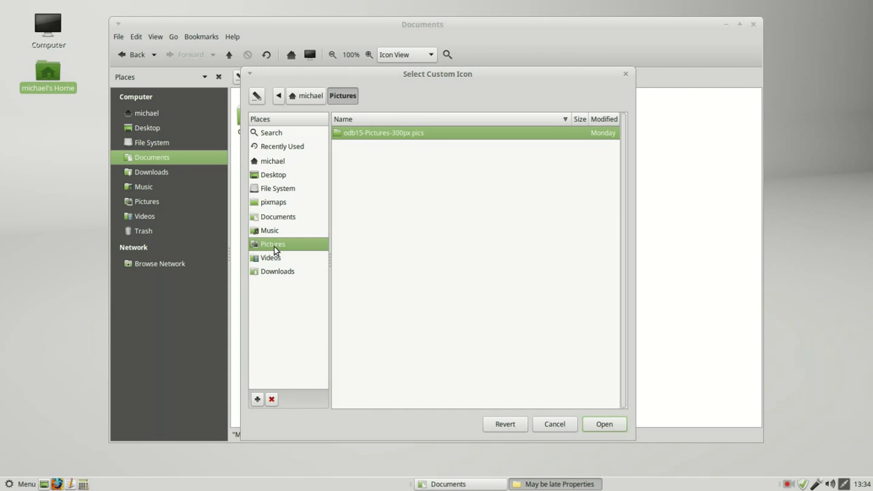
{"action": "double_click", "coordinate": [381, 134]}
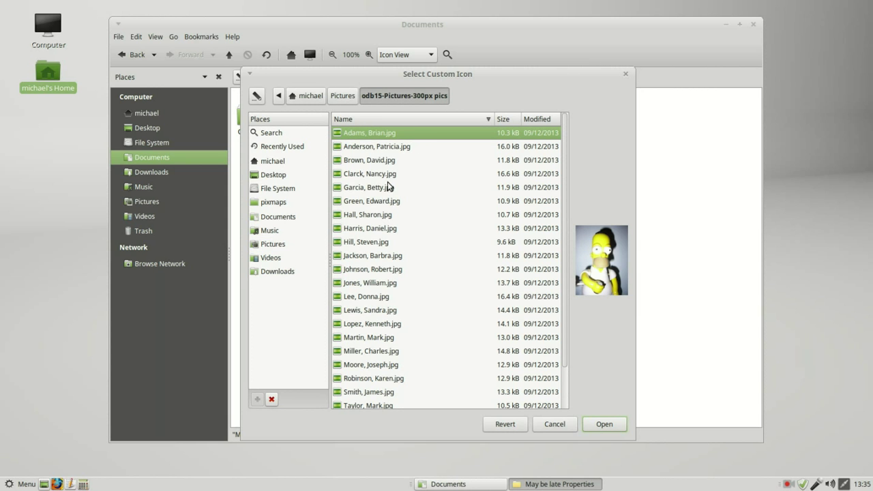
{"action": "left_click", "coordinate": [375, 162]}
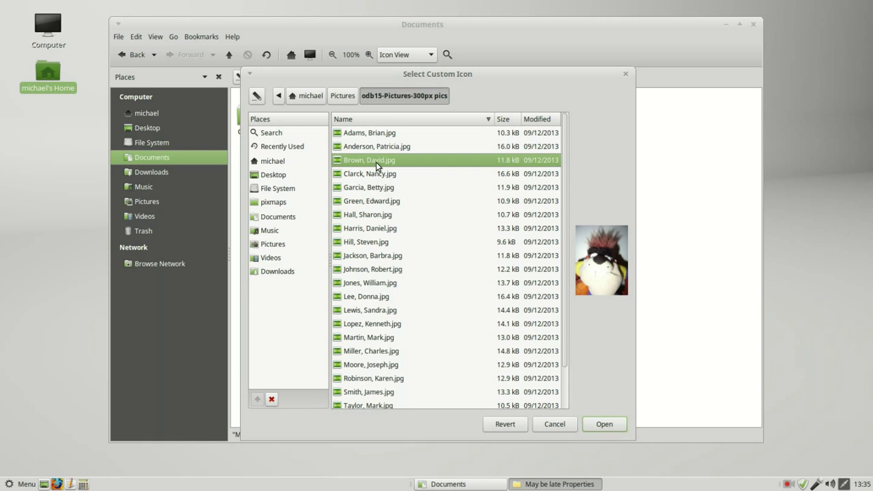
{"action": "left_click", "coordinate": [590, 423]}
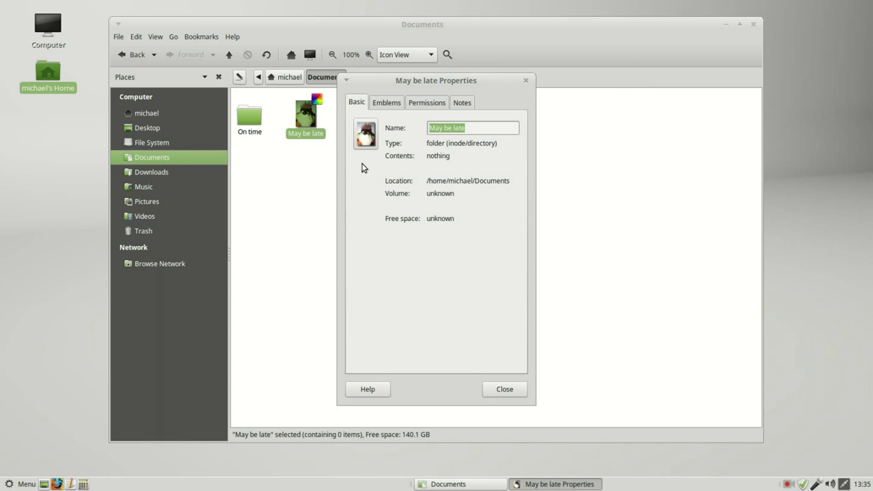
{"action": "left_click", "coordinate": [510, 387]}
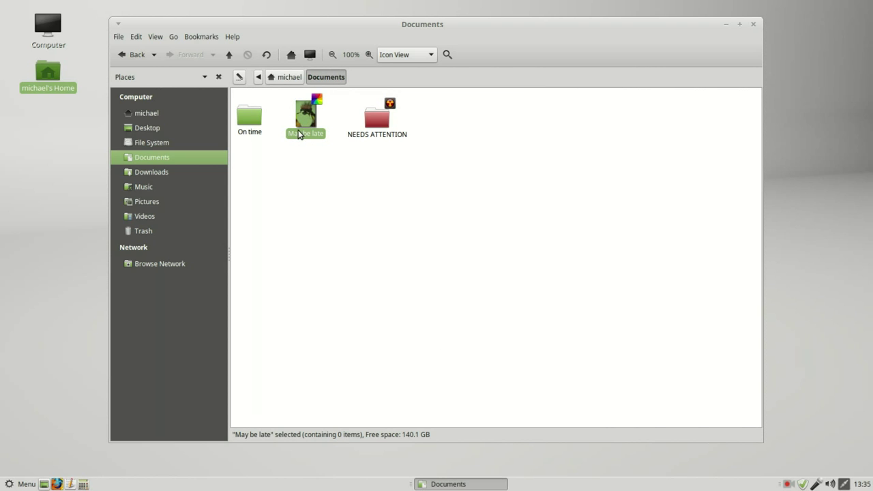
- Give odg43-floor-plan.odg in Downloads a custom icon, using the curly-haired doll picture from Pictures/odb15-Pictures-300px pics
{"action": "left_click", "coordinate": [160, 175]}
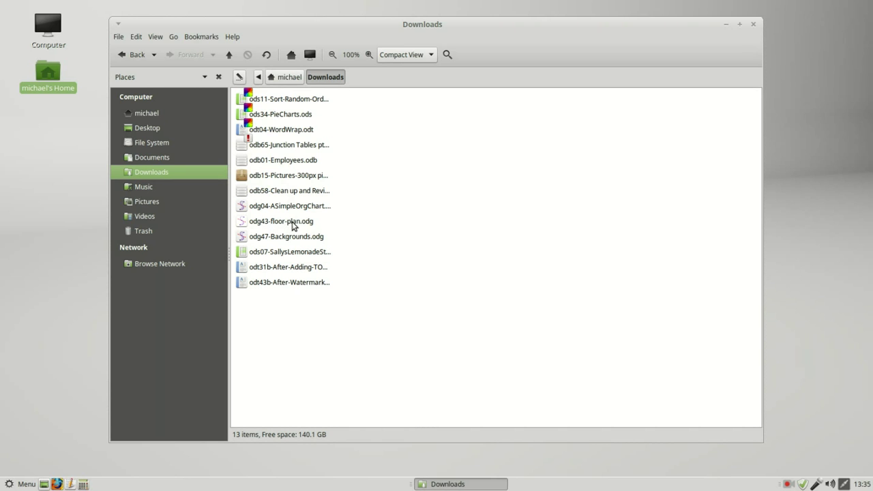
{"action": "right_click", "coordinate": [292, 226]}
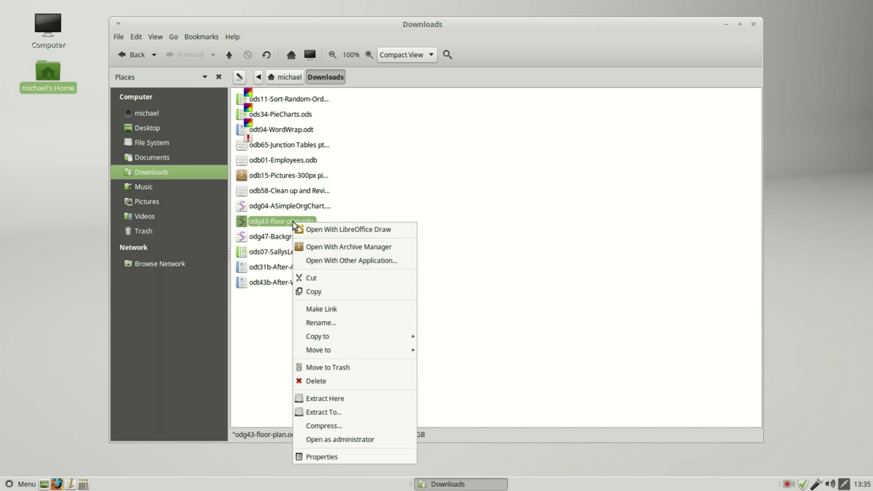
{"action": "left_click", "coordinate": [360, 456]}
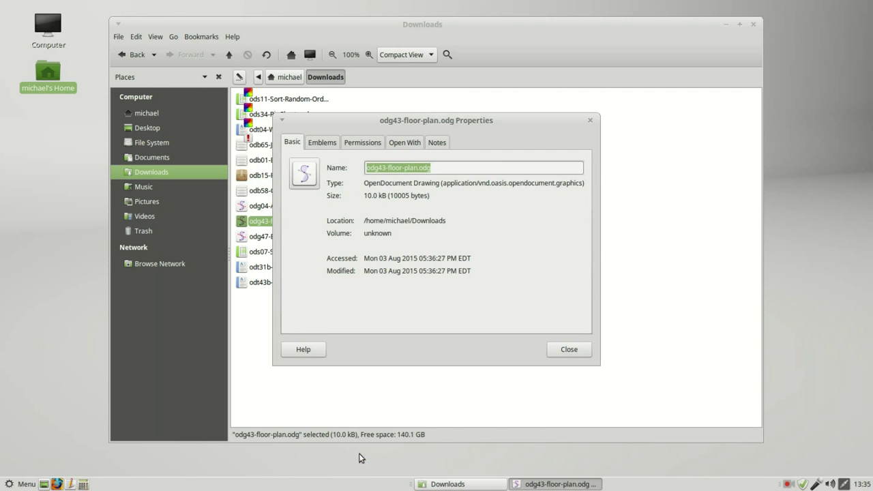
{"action": "left_click", "coordinate": [304, 172]}
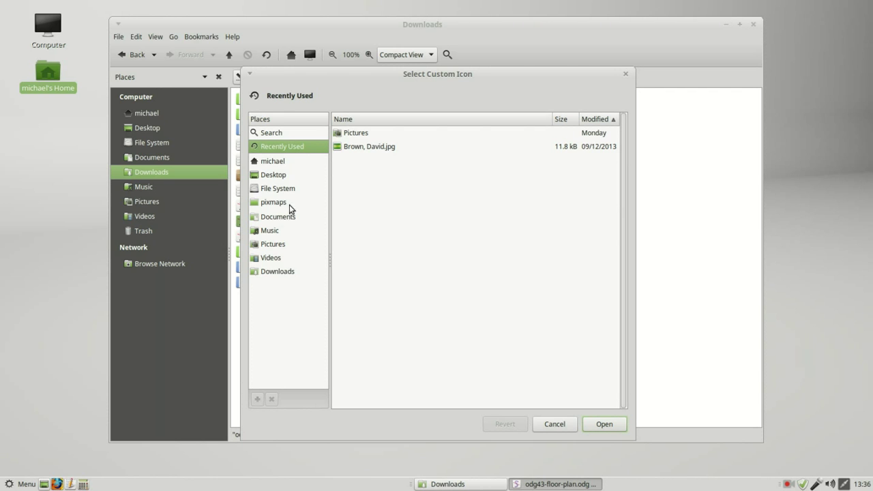
{"action": "left_click", "coordinate": [279, 244]}
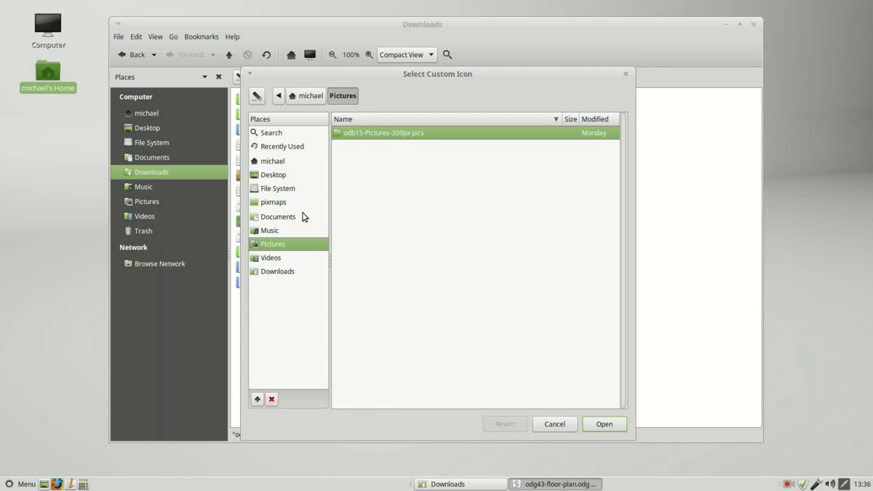
{"action": "double_click", "coordinate": [362, 136]}
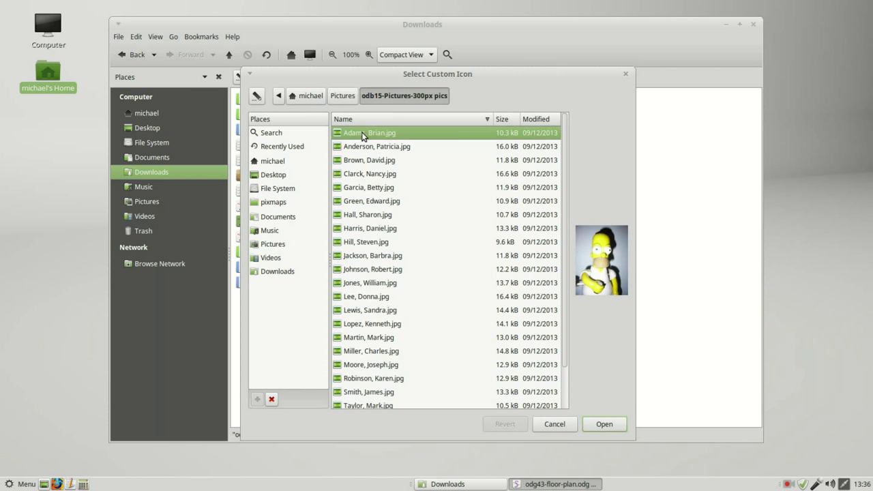
{"action": "left_click", "coordinate": [378, 299]}
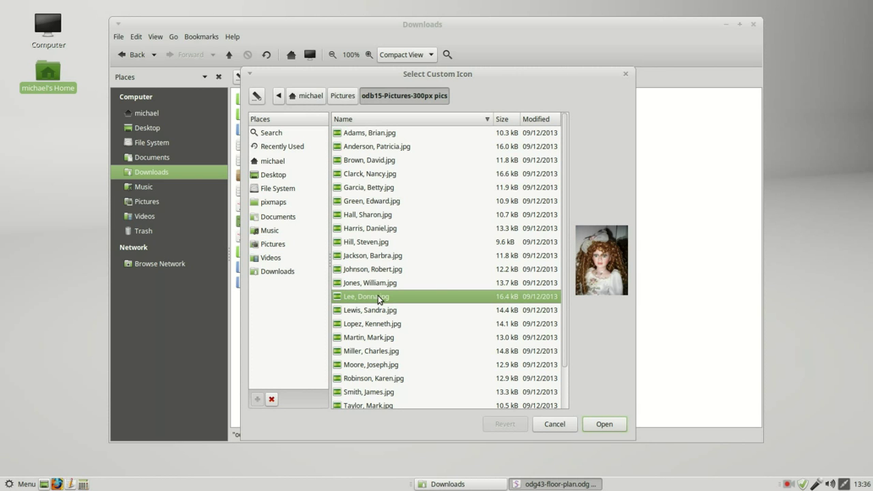
{"action": "left_click", "coordinate": [604, 423]}
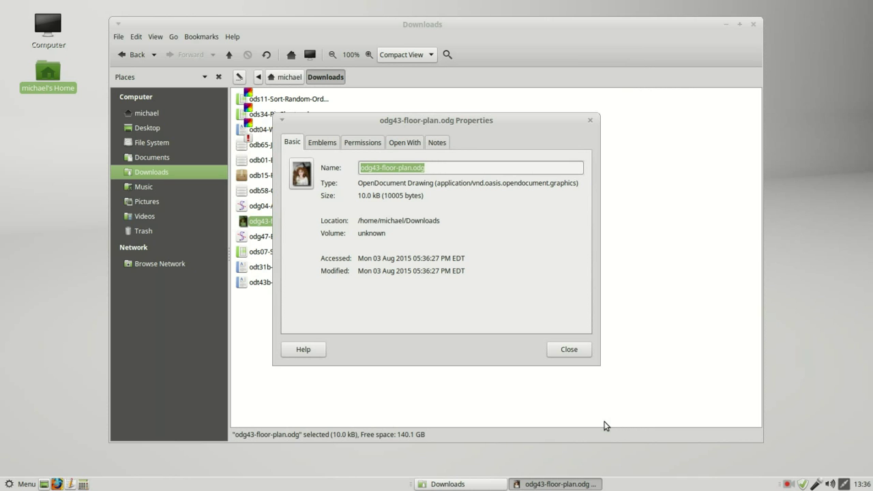
{"action": "left_click", "coordinate": [577, 350]}
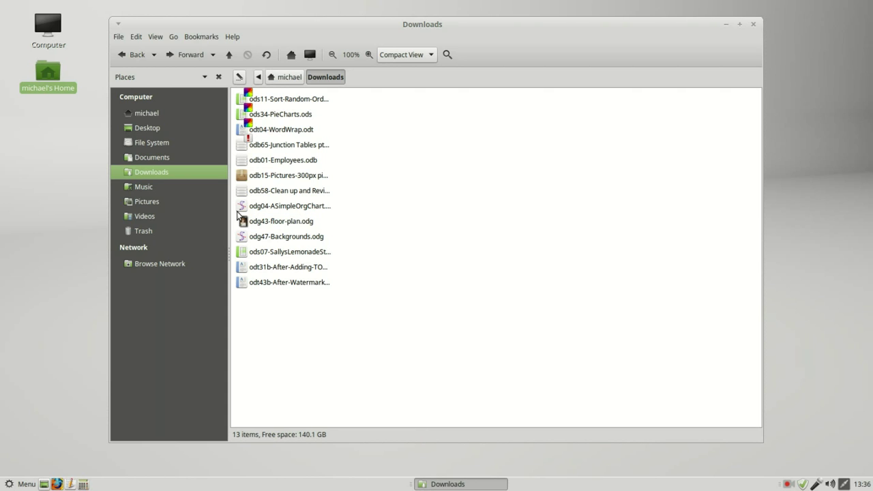
- Show Notes in the home folder's sidebar and add the note "These are my notes for my home folder"
{"action": "left_click", "coordinate": [148, 113]}
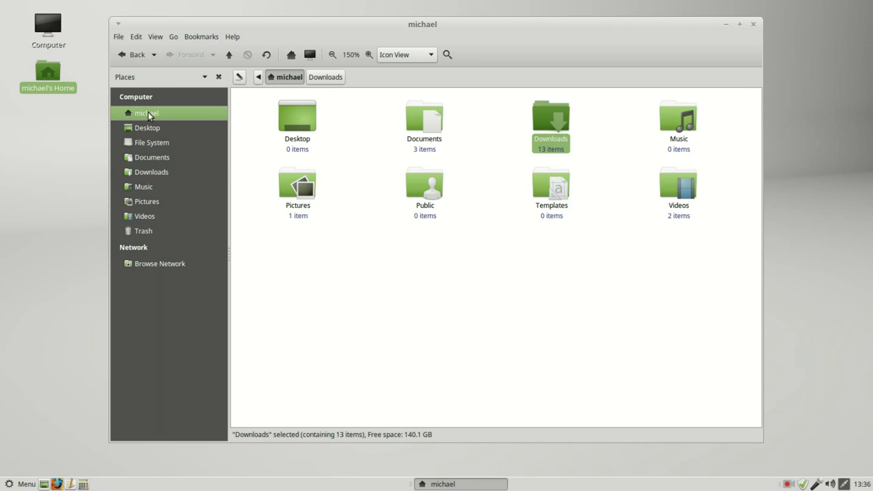
{"action": "left_click", "coordinate": [203, 78]}
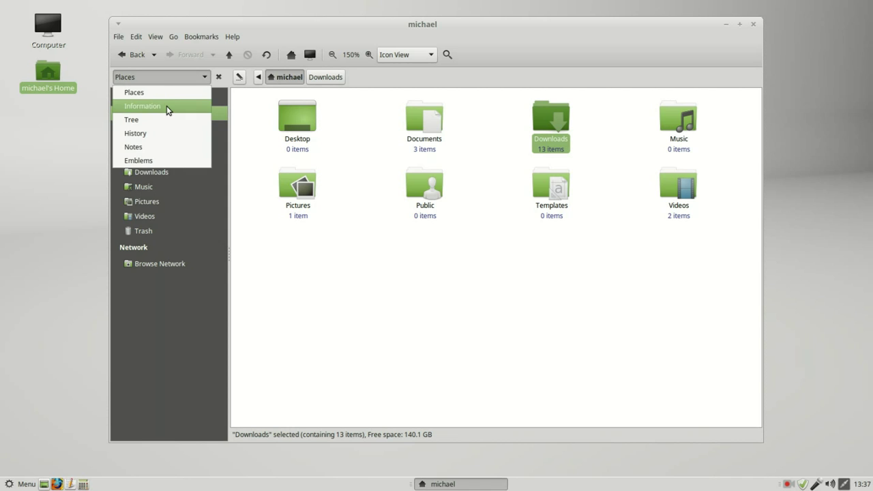
{"action": "left_click", "coordinate": [157, 148]}
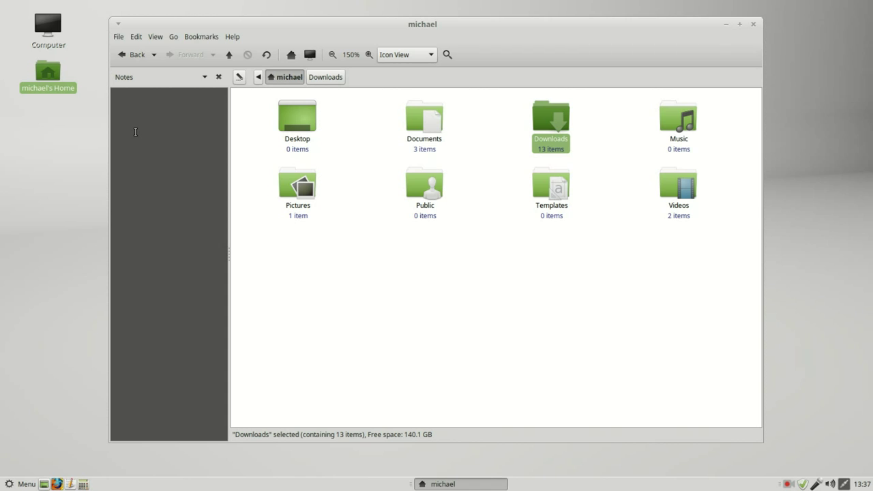
{"action": "left_click", "coordinate": [135, 131]}
{"action": "type", "text": "These are my notes for my home folder"}
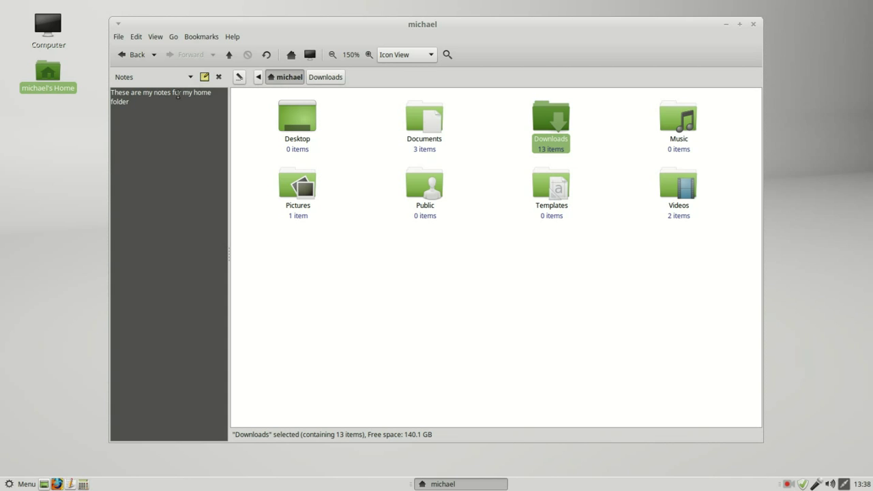
- Switch the home folder's sidebar to Places to check the note indicator, and return it to Notes
{"action": "left_click", "coordinate": [160, 76]}
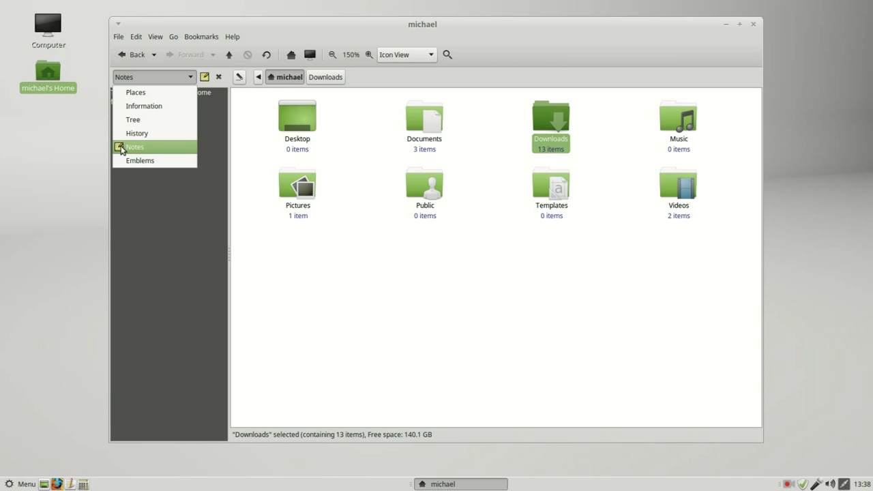
{"action": "left_click", "coordinate": [175, 93]}
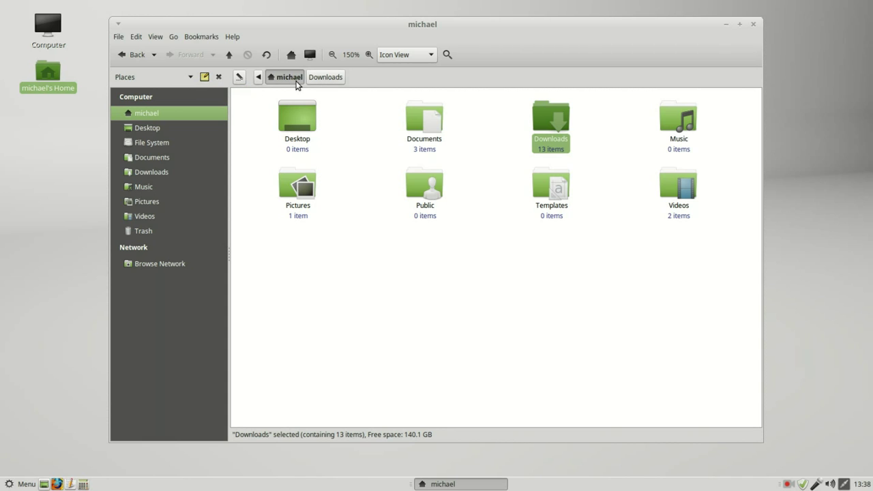
{"action": "left_click", "coordinate": [191, 78]}
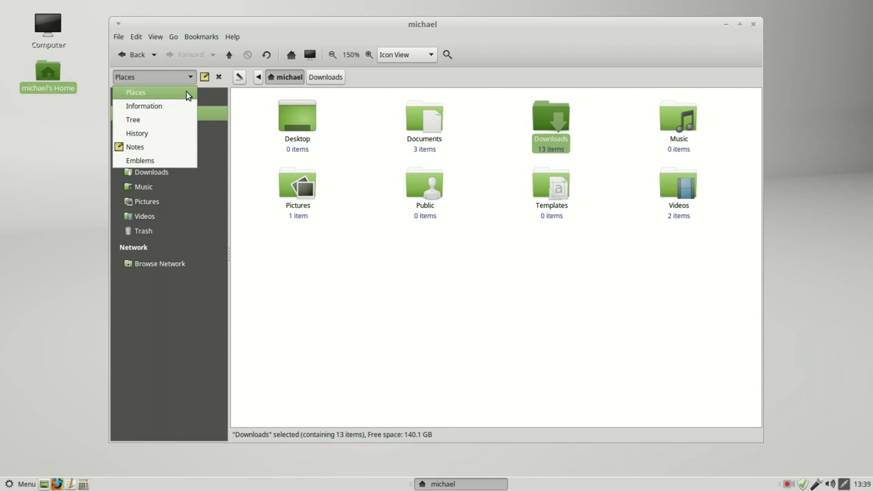
{"action": "left_click", "coordinate": [172, 145]}
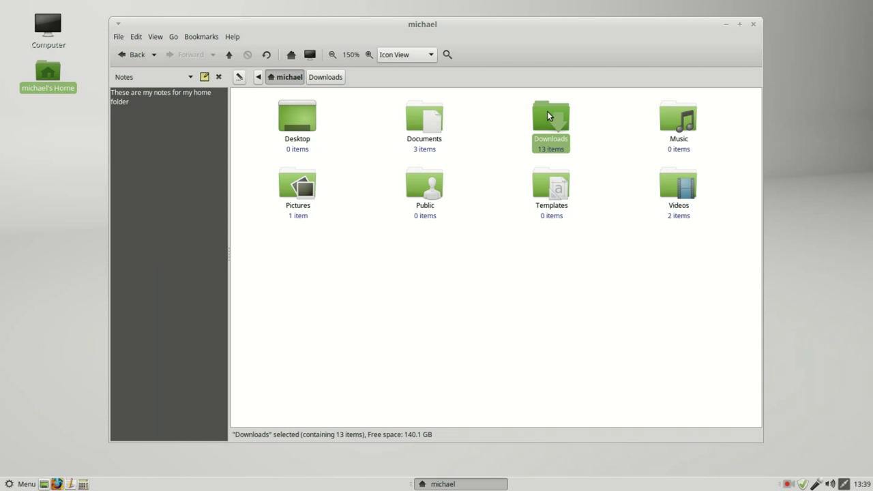
- Open the Downloads folder and add the sidebar note "I downloaded all these files from thefrugalcomputerguy.com"
{"action": "double_click", "coordinate": [547, 115]}
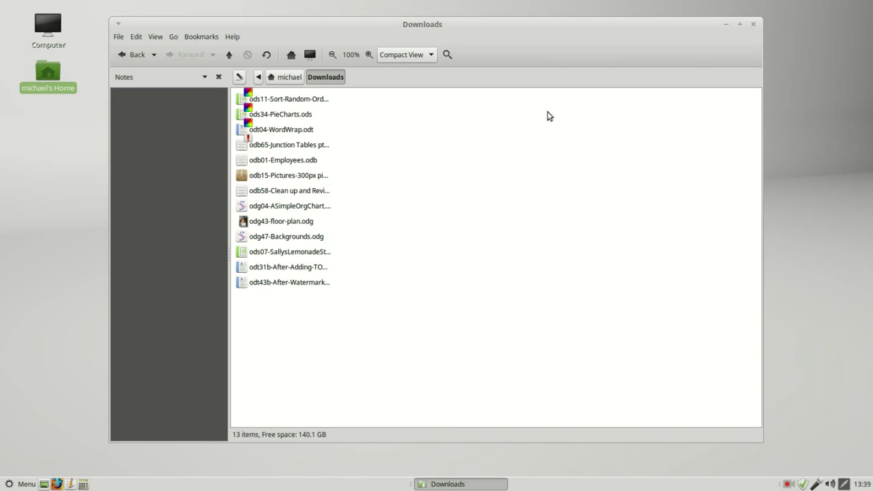
{"action": "left_click", "coordinate": [159, 112]}
{"action": "type", "text": "I downloaded all these files from thefrugalcomputerguy.com"}
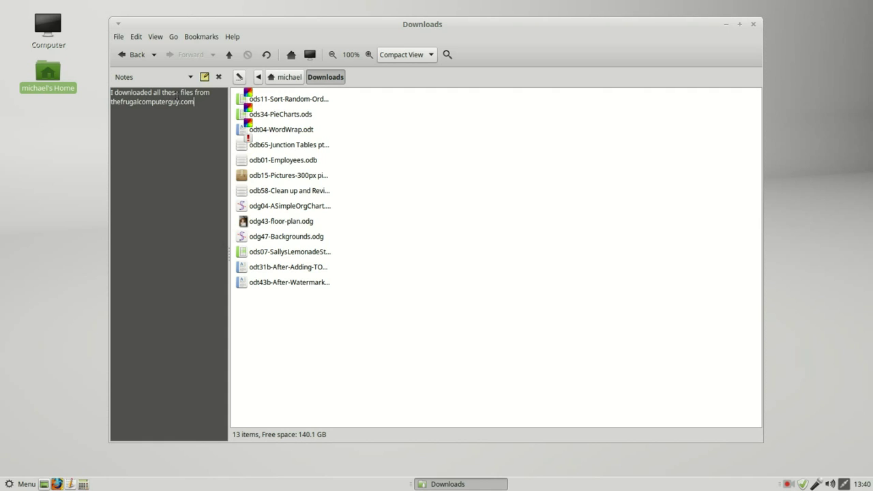
- Check the note indicator for Downloads among the sidebar views and return to the home folder to view its icons
{"action": "left_click", "coordinate": [189, 77]}
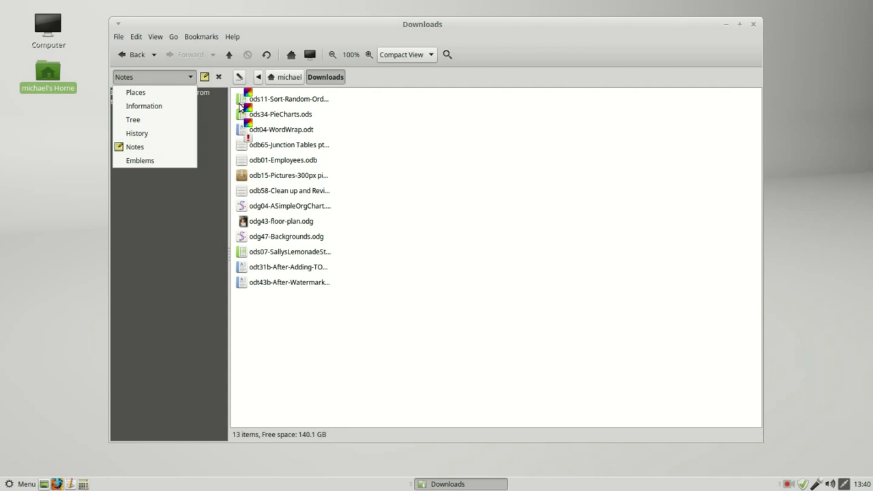
{"action": "left_click", "coordinate": [281, 81]}
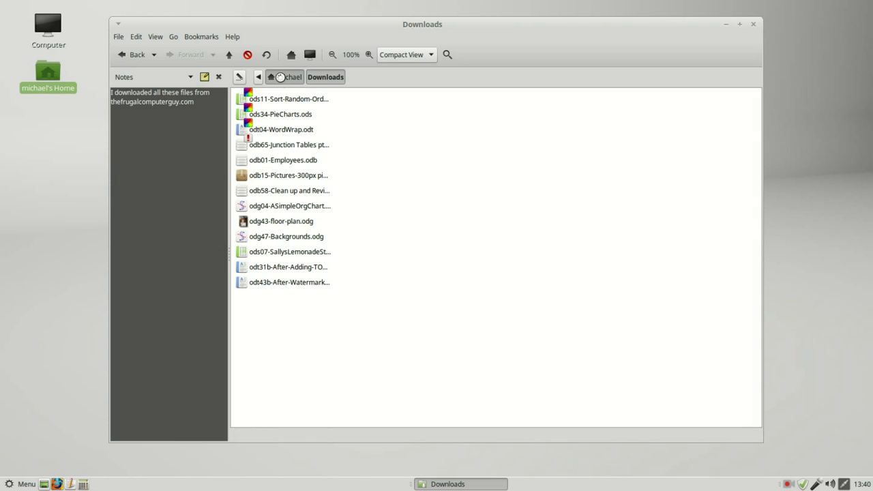
{"action": "left_click", "coordinate": [282, 79]}
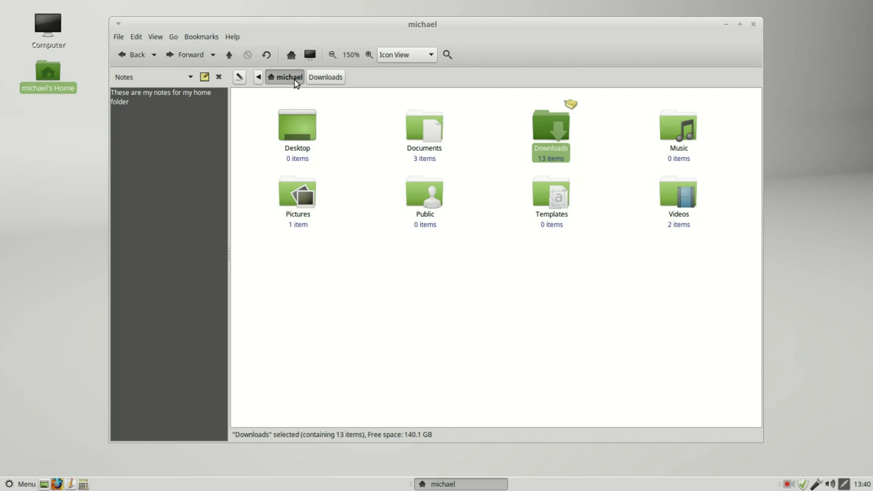
- Add the note "This is an example of an org chart created with LibreOffce Draw" to odg04-ASimpleOrgChart.odg in Downloads
{"action": "left_click", "coordinate": [330, 77]}
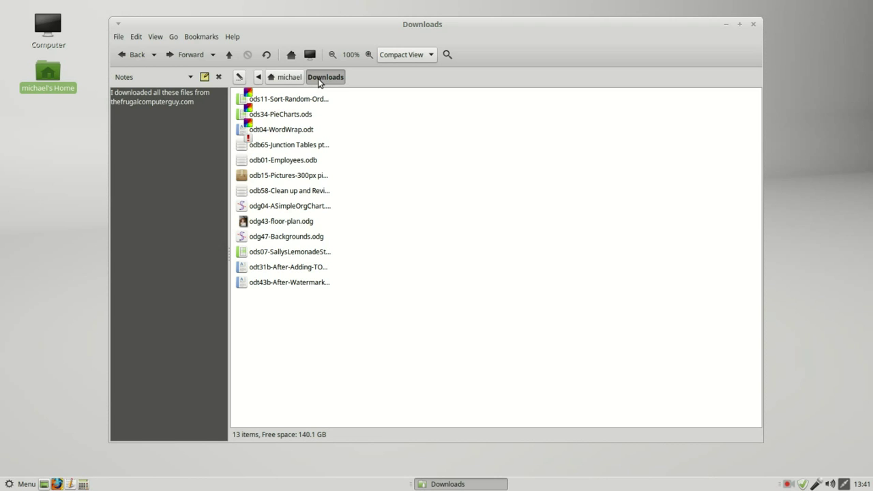
{"action": "right_click", "coordinate": [297, 210]}
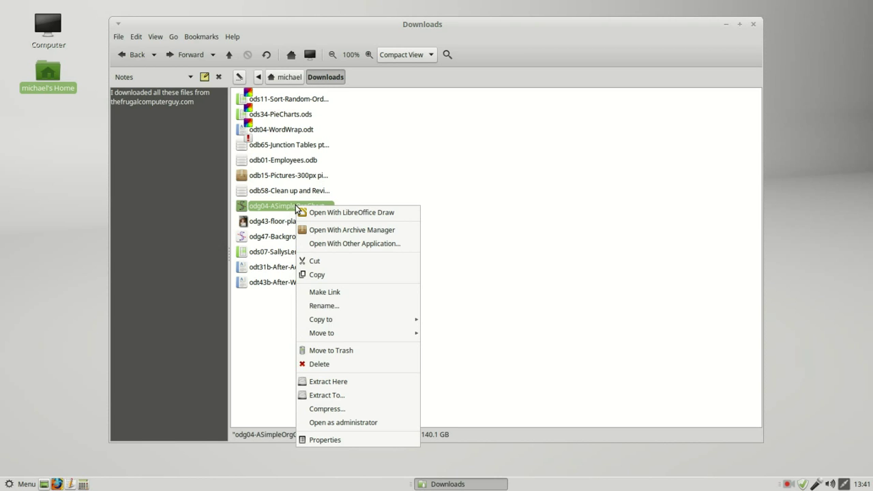
{"action": "left_click", "coordinate": [345, 436]}
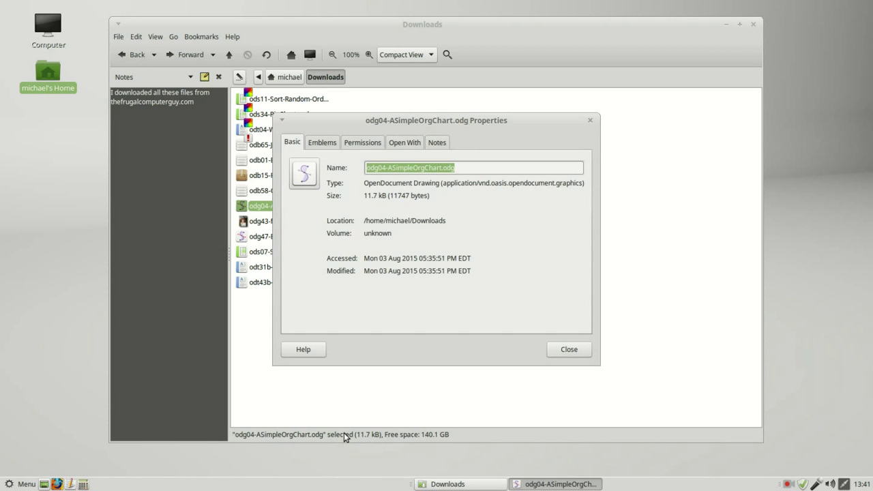
{"action": "left_click", "coordinate": [437, 142]}
{"action": "type", "text": "This is an example of an org chart created with LibreOffce Draw"}
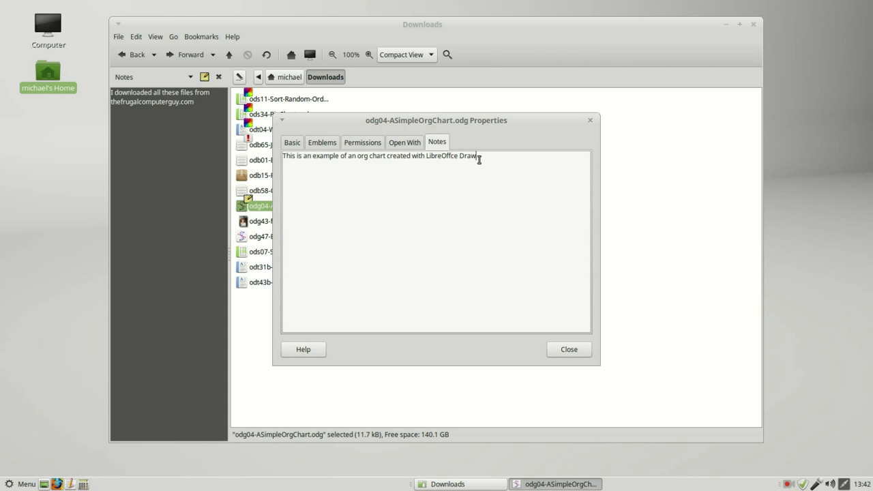
- Close the file's properties, return to the home folder and switch the sidebar to Information
{"action": "left_click", "coordinate": [578, 352]}
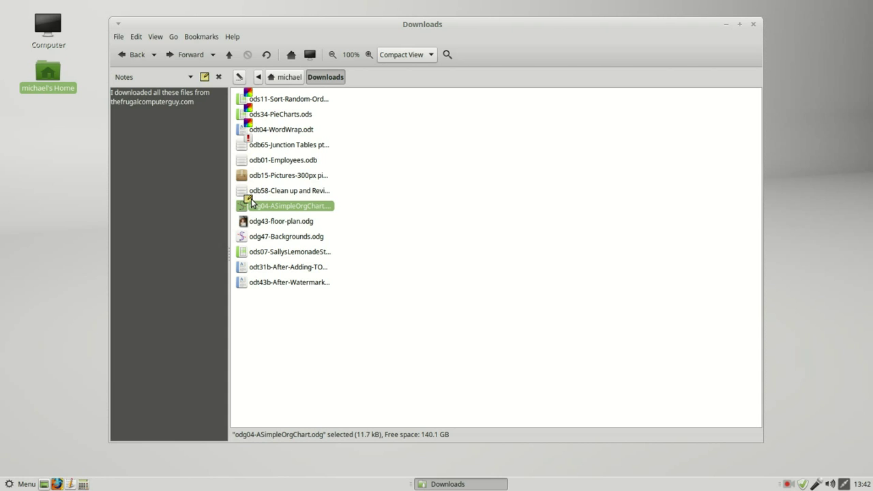
{"action": "left_click", "coordinate": [281, 77]}
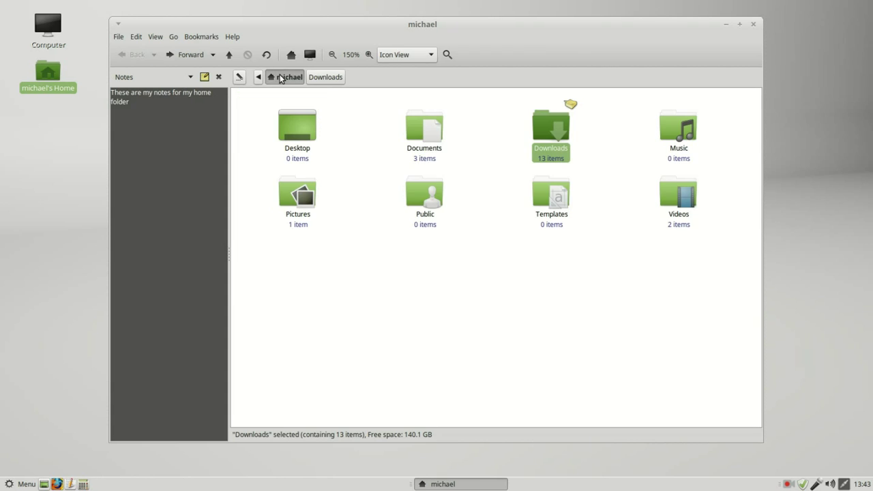
{"action": "left_click", "coordinate": [191, 78]}
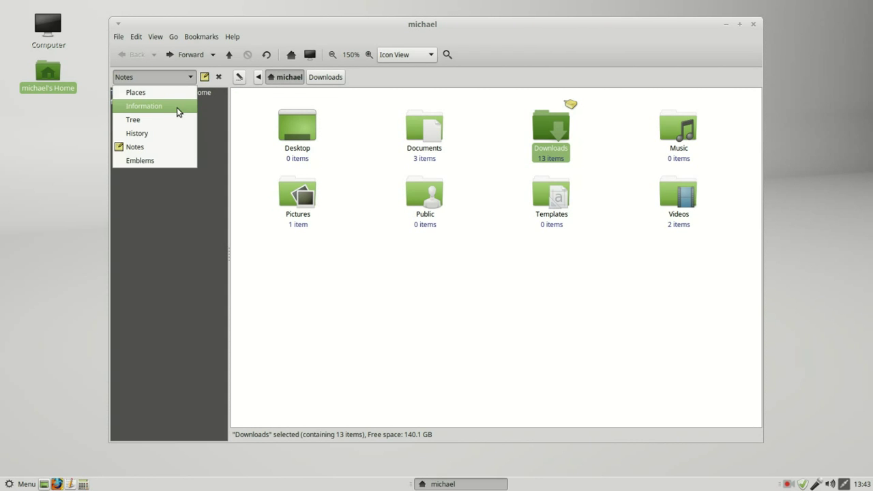
{"action": "left_click", "coordinate": [177, 107]}
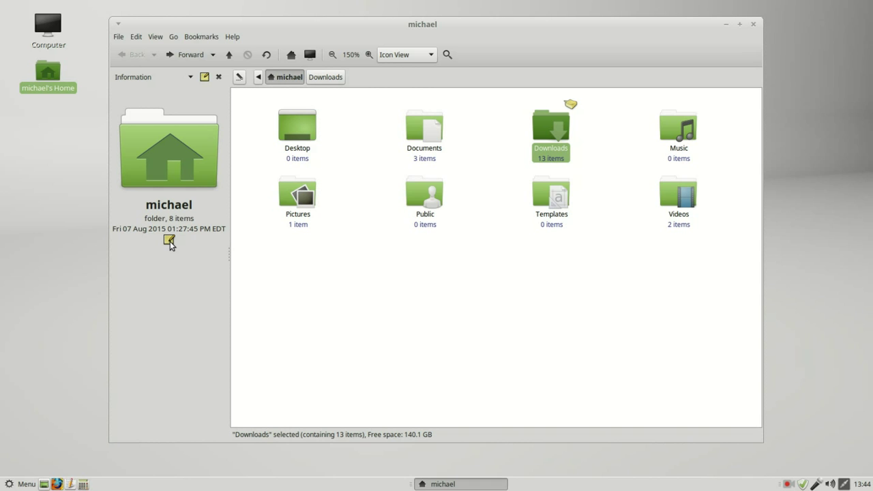
- Examine the Information sidebar for the May be late folder in Documents and for odg04-ASimpleOrgChart.odg in Downloads
{"action": "double_click", "coordinate": [423, 137]}
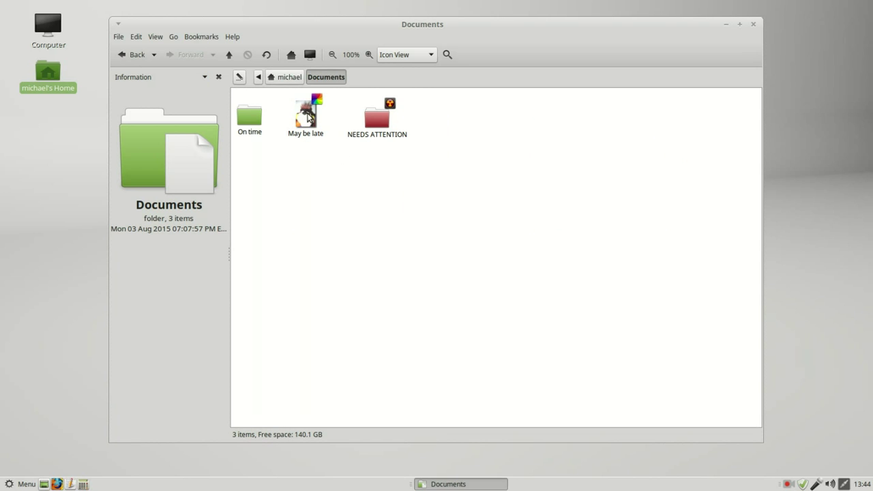
{"action": "left_click", "coordinate": [309, 118]}
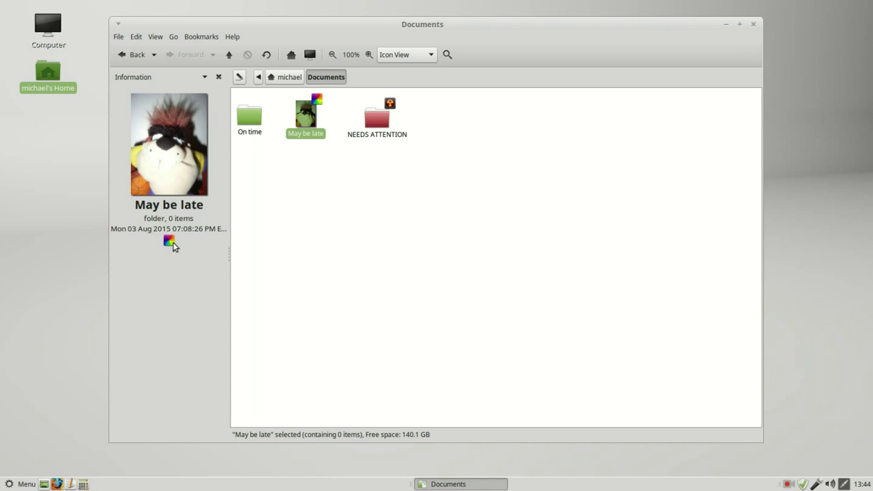
{"action": "left_click", "coordinate": [289, 77]}
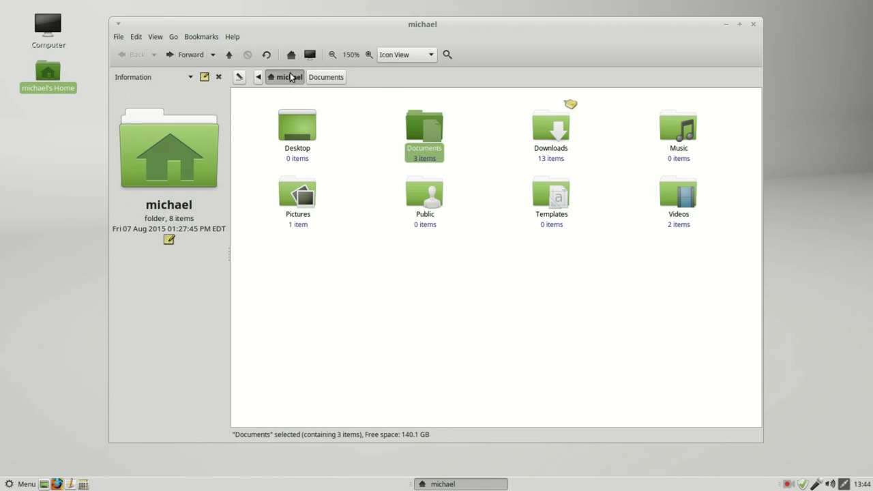
{"action": "double_click", "coordinate": [544, 127]}
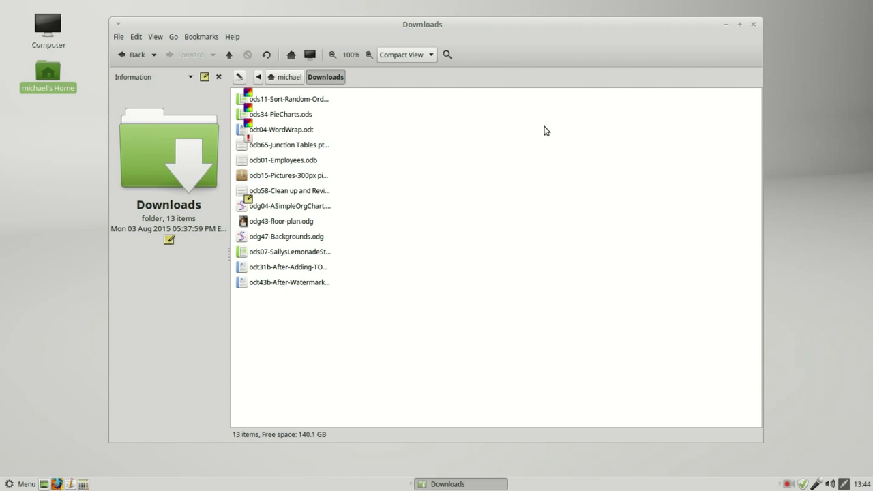
{"action": "left_click", "coordinate": [285, 206]}
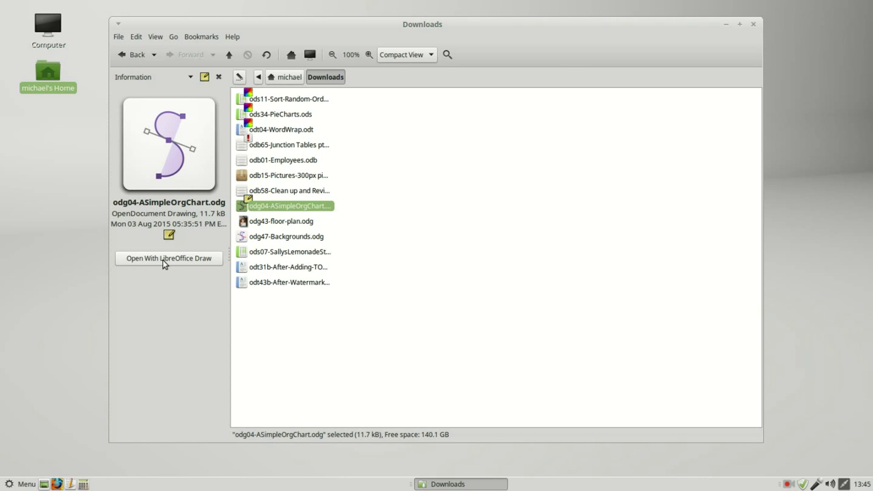
- Review the Open With applications in the properties of odg04-ASimpleOrgChart.odg, including the list of applications available to add
{"action": "right_click", "coordinate": [295, 206]}
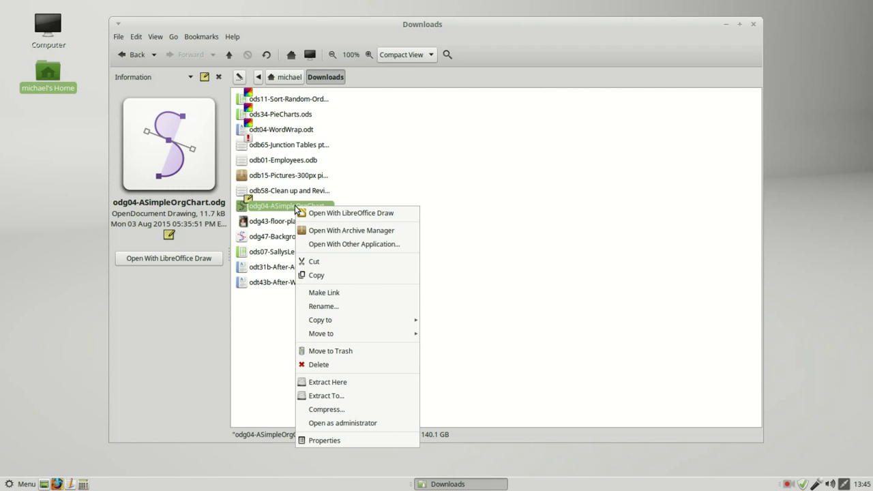
{"action": "left_click", "coordinate": [334, 440]}
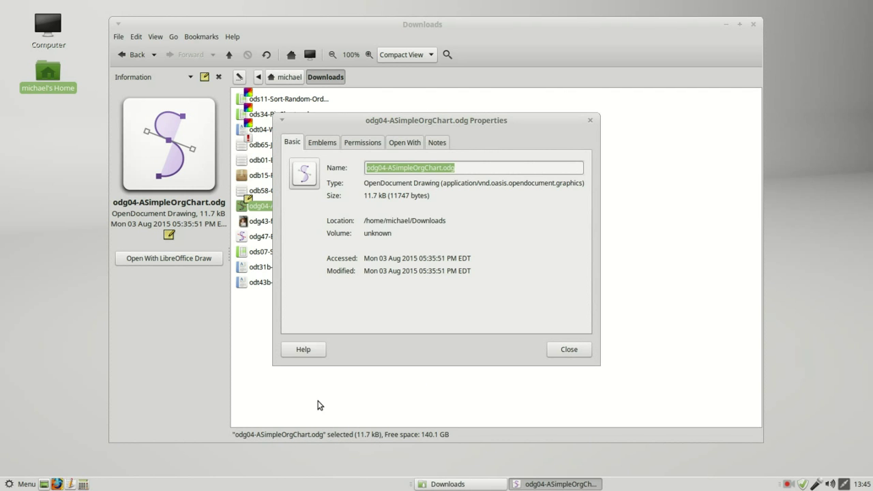
{"action": "left_click", "coordinate": [410, 145]}
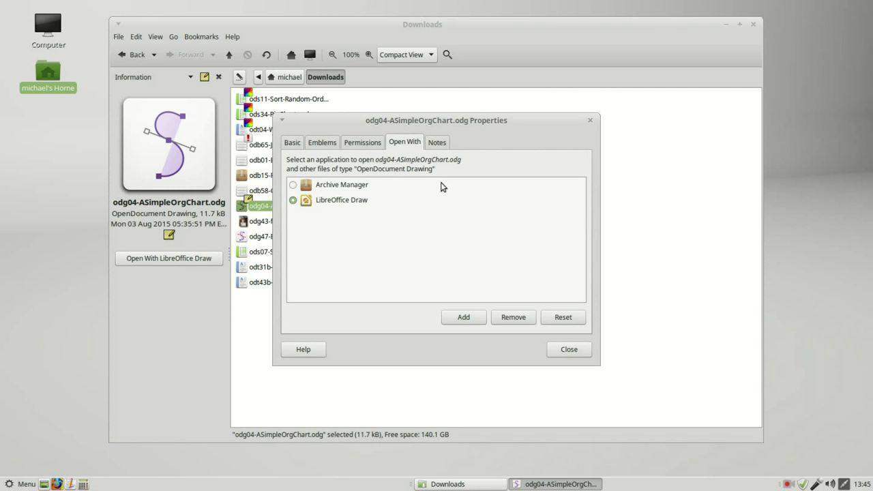
{"action": "left_click", "coordinate": [471, 321]}
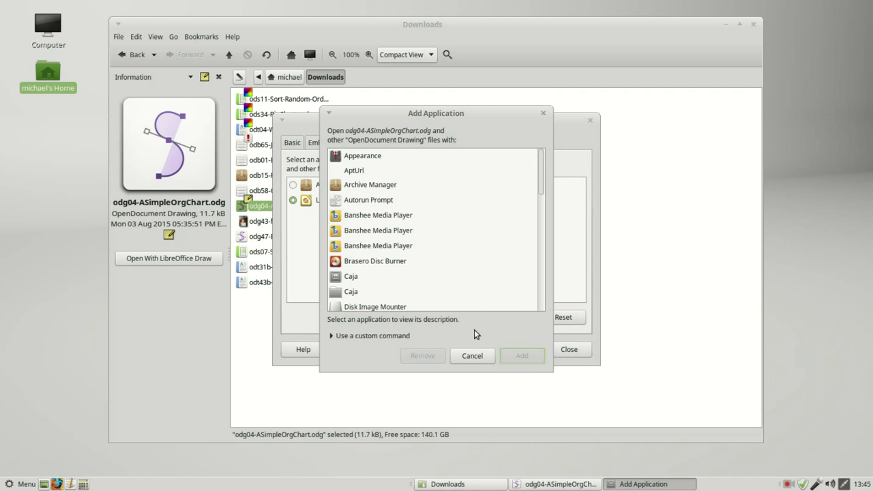
{"action": "left_click", "coordinate": [468, 357]}
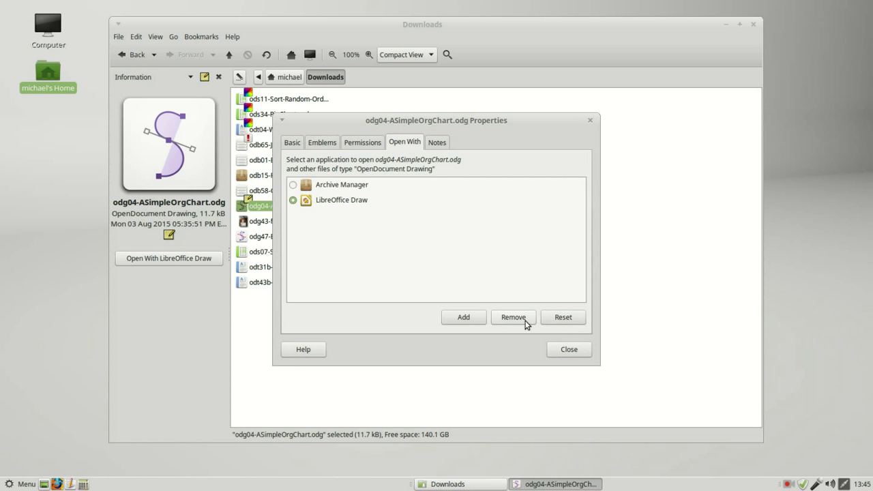
{"action": "left_click", "coordinate": [569, 348]}
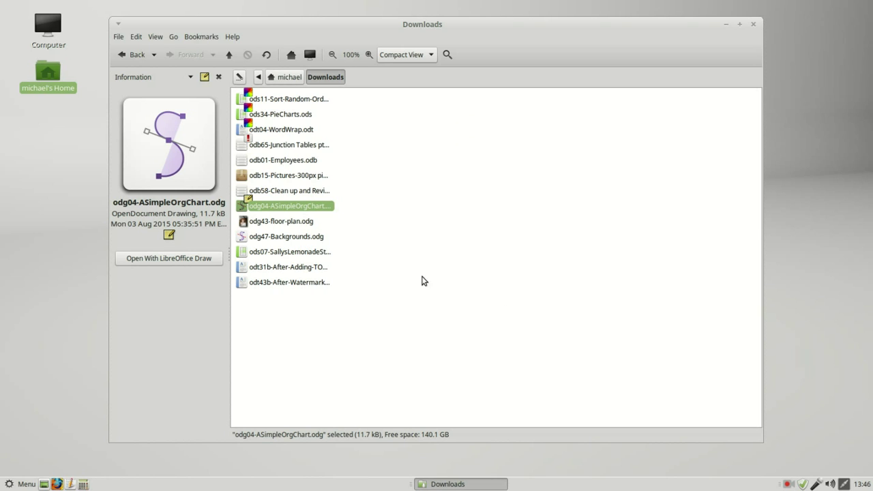
- Make a link to odg04-ASimpleOrgChart.odg and move the link from Downloads to the desktop
{"action": "right_click", "coordinate": [314, 209]}
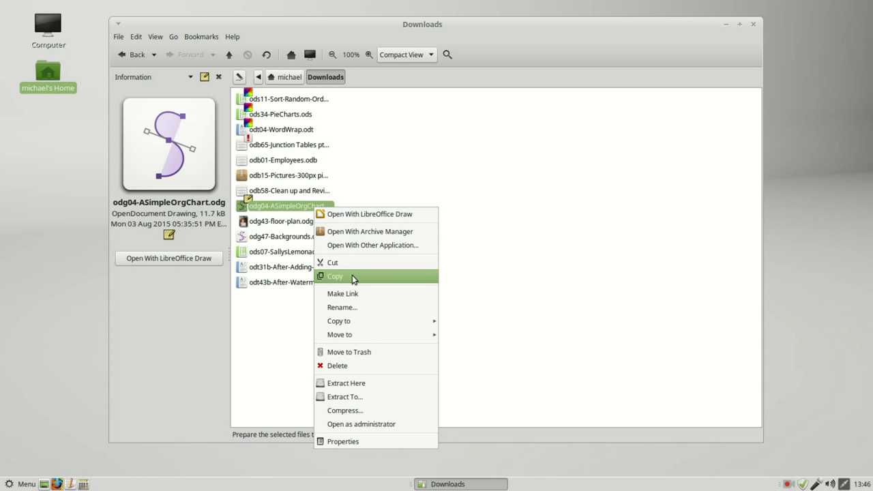
{"action": "left_click", "coordinate": [353, 292]}
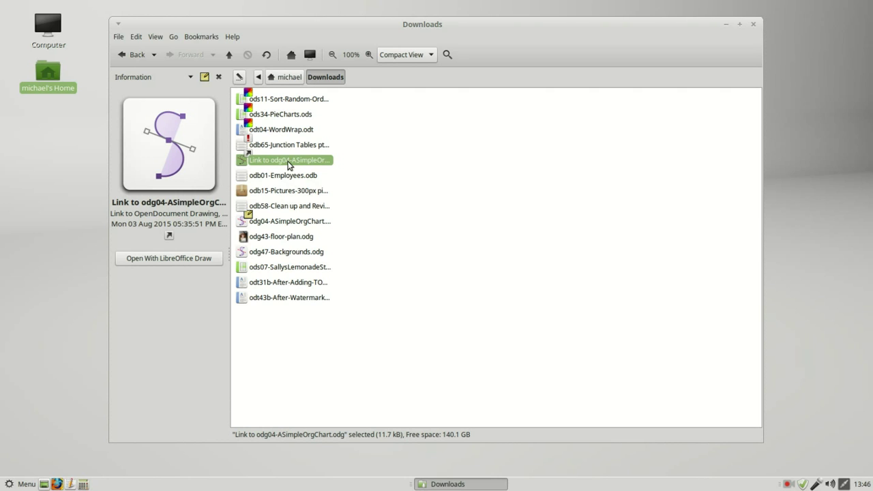
{"action": "left_click_drag", "start_coordinate": [289, 164], "coordinate": [61, 226]}
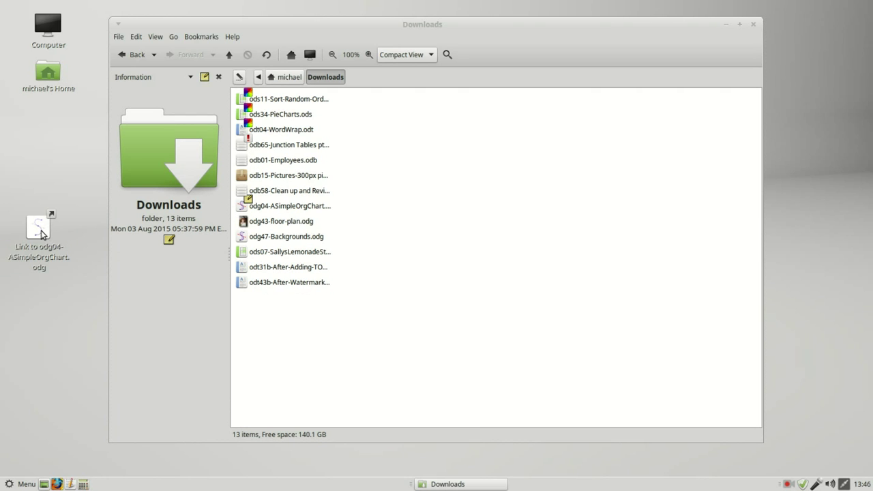
- Open the org chart through its desktop link to test it, and close the drawing
{"action": "left_click", "coordinate": [40, 233]}
{"action": "double_click", "coordinate": [40, 230]}
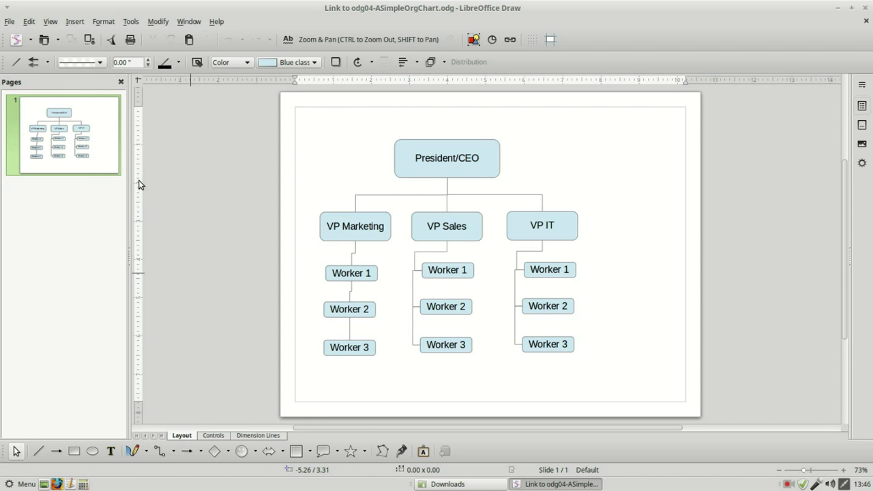
{"action": "left_click", "coordinate": [867, 8]}
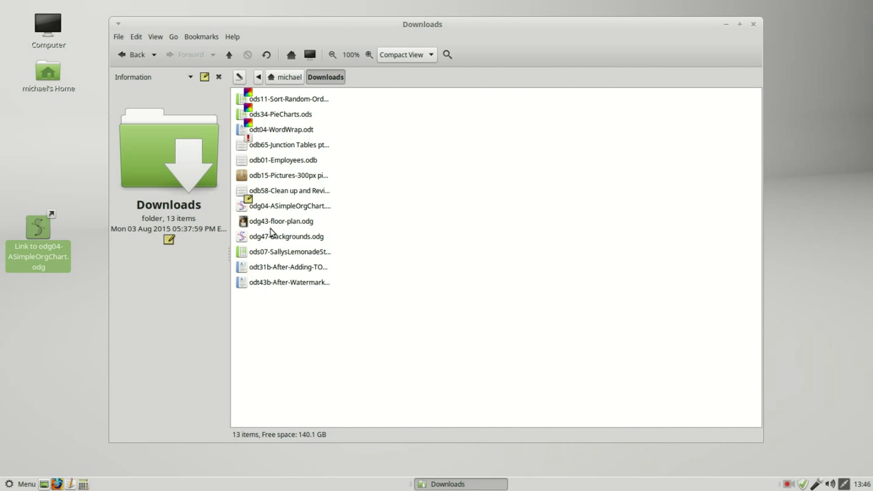
- Test the desktop link with odg04-ASimpleOrgChart.odg moved out of Downloads to the desktop, and return the file to Downloads
{"action": "left_click_drag", "start_coordinate": [287, 212], "coordinate": [44, 355]}
{"action": "left_click", "coordinate": [38, 229]}
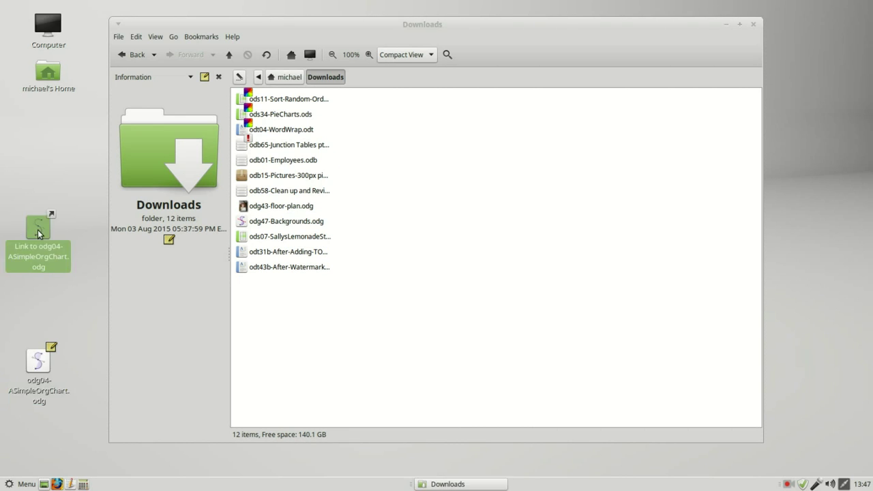
{"action": "double_click", "coordinate": [37, 230]}
{"action": "left_click", "coordinate": [464, 293]}
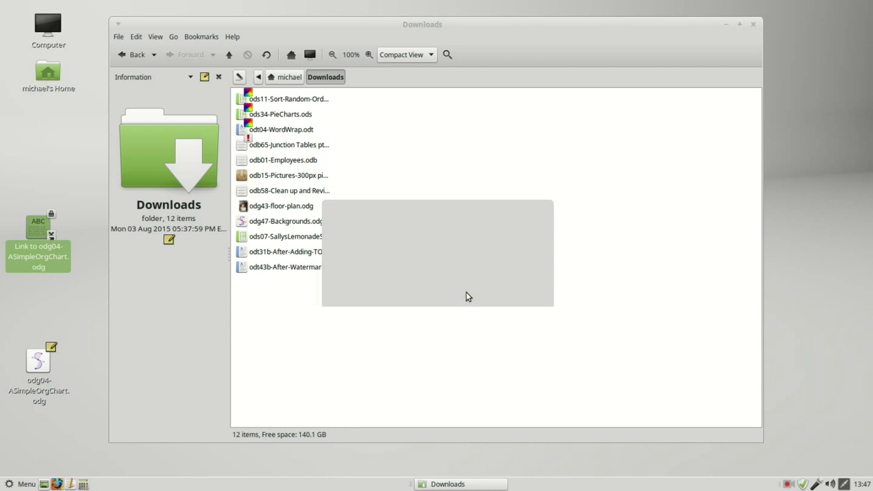
{"action": "left_click_drag", "start_coordinate": [36, 365], "coordinate": [270, 315]}
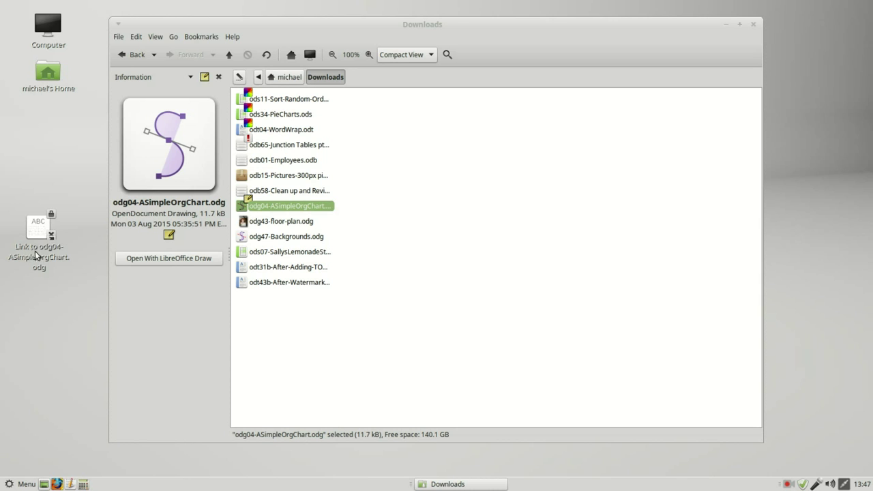
- Rename the desktop link to "Open OrgChart" in its properties and open it to test it
{"action": "right_click", "coordinate": [38, 231]}
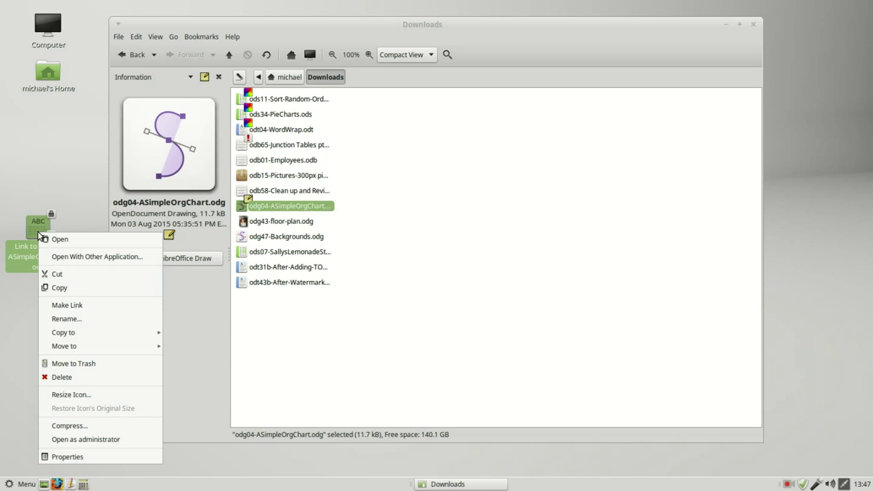
{"action": "left_click", "coordinate": [70, 454]}
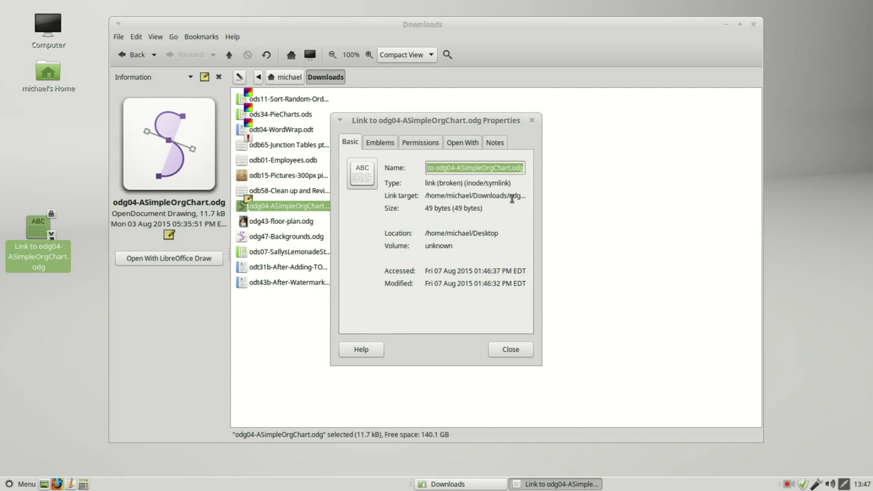
{"action": "left_click", "coordinate": [449, 172]}
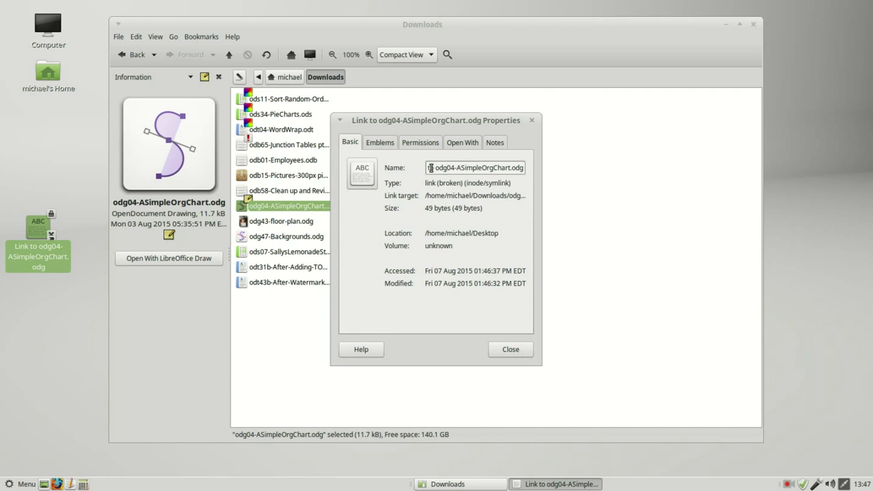
{"action": "left_click_drag", "start_coordinate": [429, 168], "coordinate": [538, 163]}
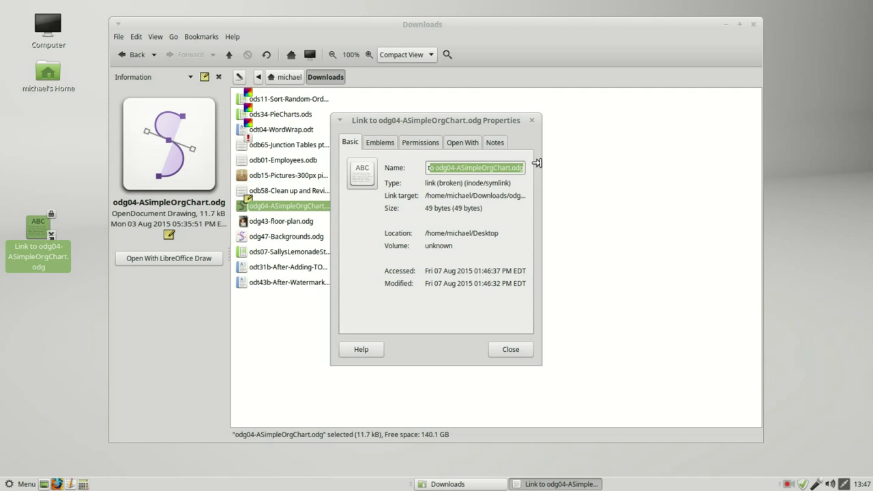
{"action": "type", "text": "Open OrgChart"}
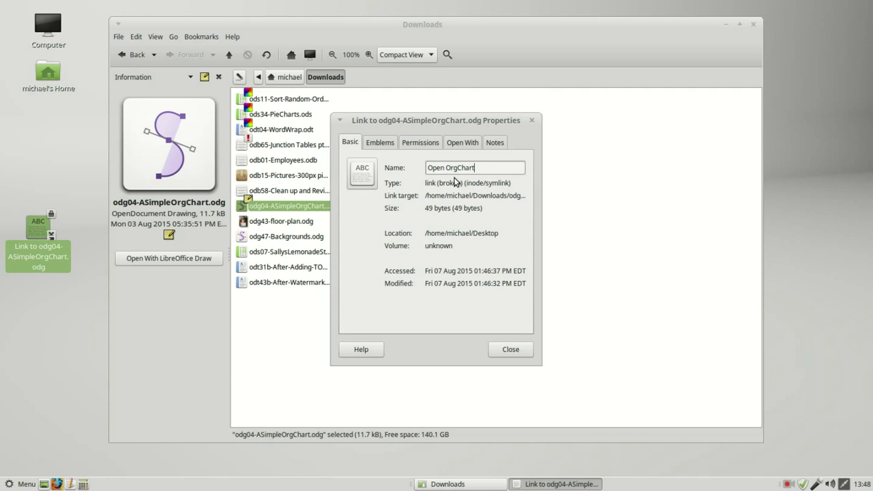
{"action": "left_click", "coordinate": [511, 349]}
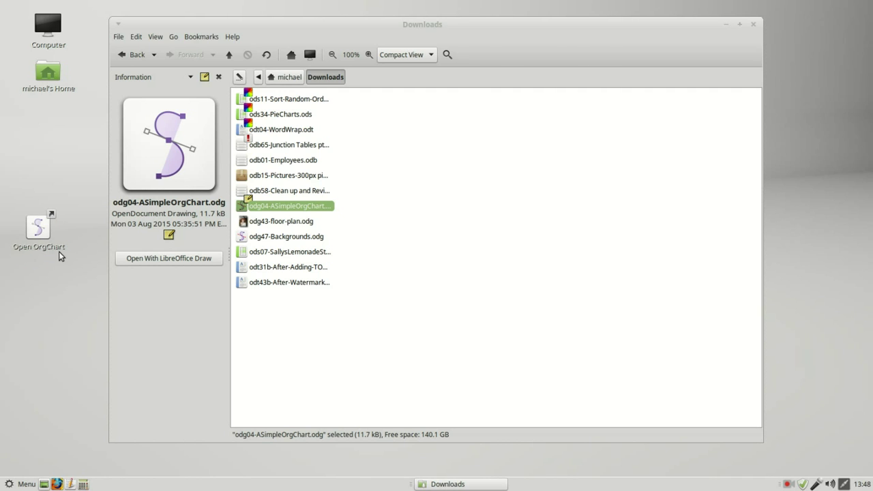
{"action": "double_click", "coordinate": [39, 231]}
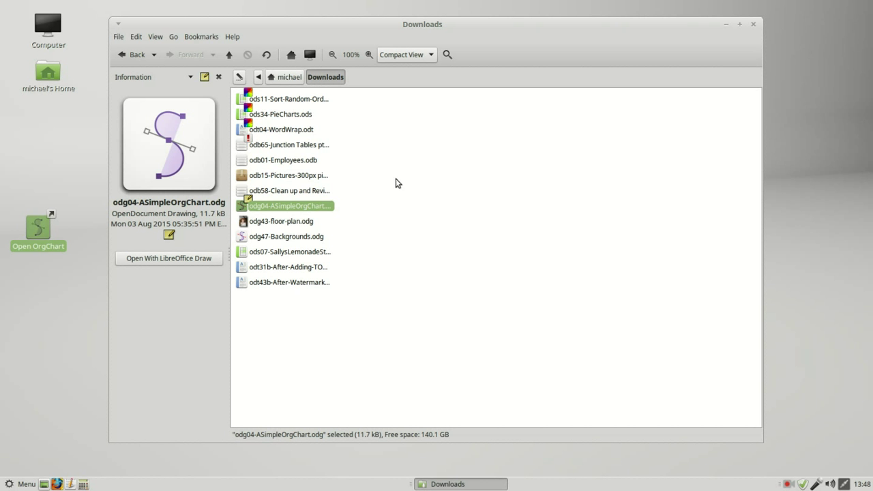
- Switch the sidebar to Places and open the Documents folder from the home folder
{"action": "left_click", "coordinate": [191, 77]}
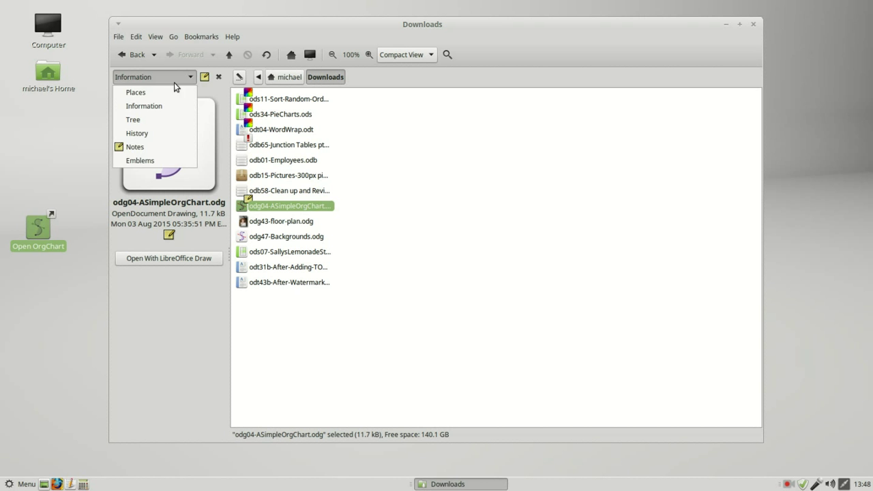
{"action": "left_click", "coordinate": [162, 93]}
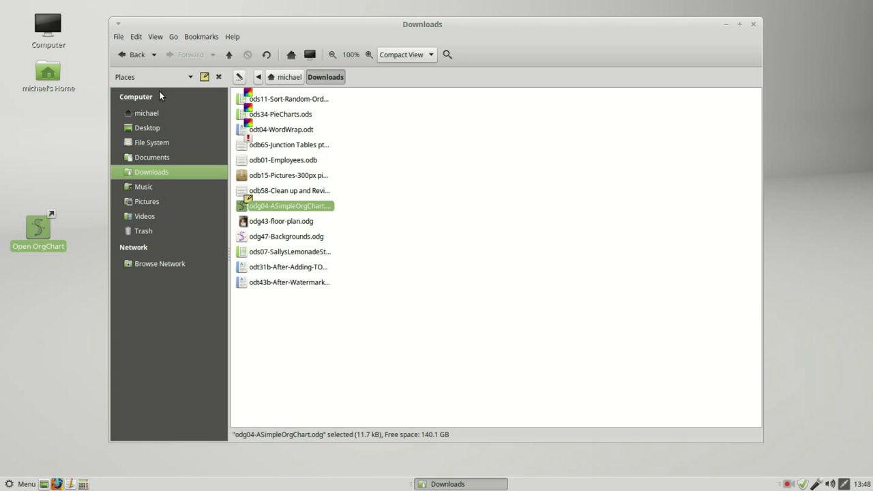
{"action": "left_click", "coordinate": [287, 78]}
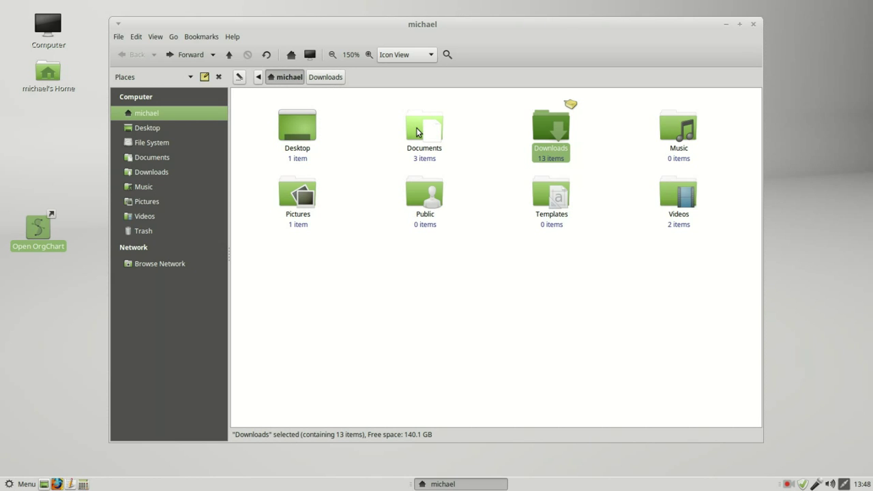
{"action": "double_click", "coordinate": [418, 131]}
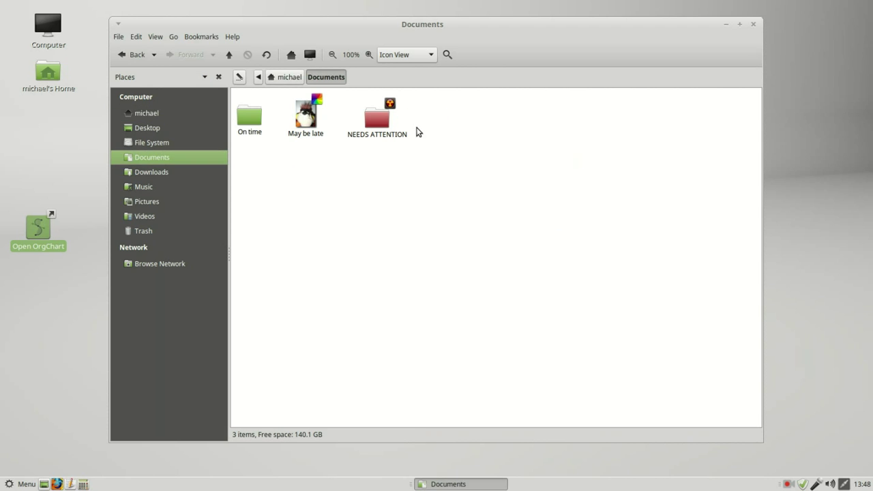
- Add a bookmark for the current Documents folder and check the list of bookmarks
{"action": "left_click", "coordinate": [210, 37]}
{"action": "left_click", "coordinate": [201, 37]}
{"action": "left_click", "coordinate": [202, 37]}
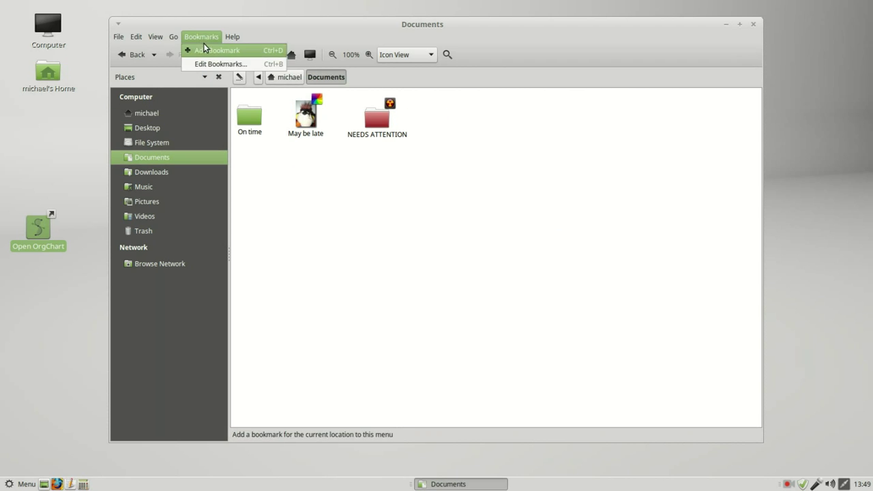
{"action": "left_click", "coordinate": [206, 52]}
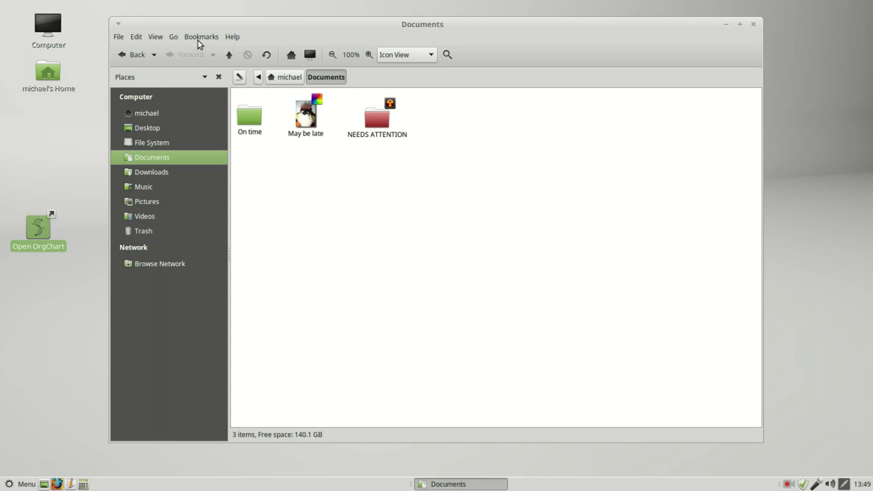
{"action": "left_click", "coordinate": [201, 38]}
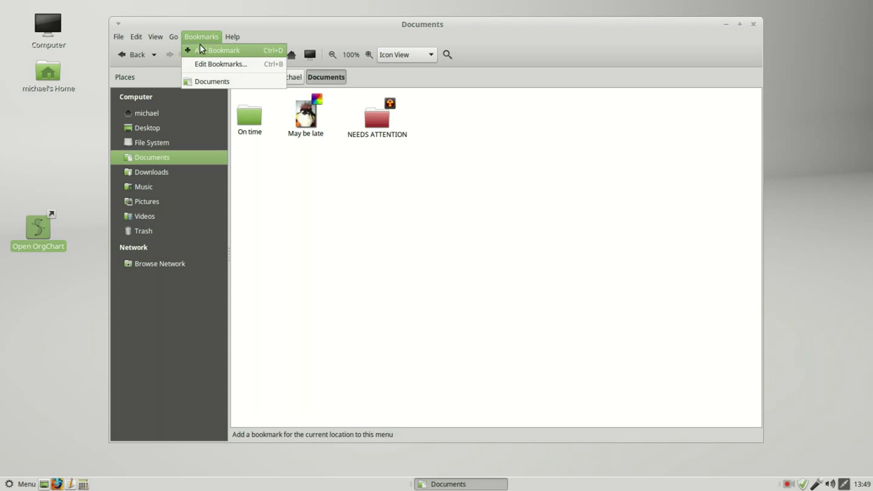
{"action": "left_click", "coordinate": [200, 39]}
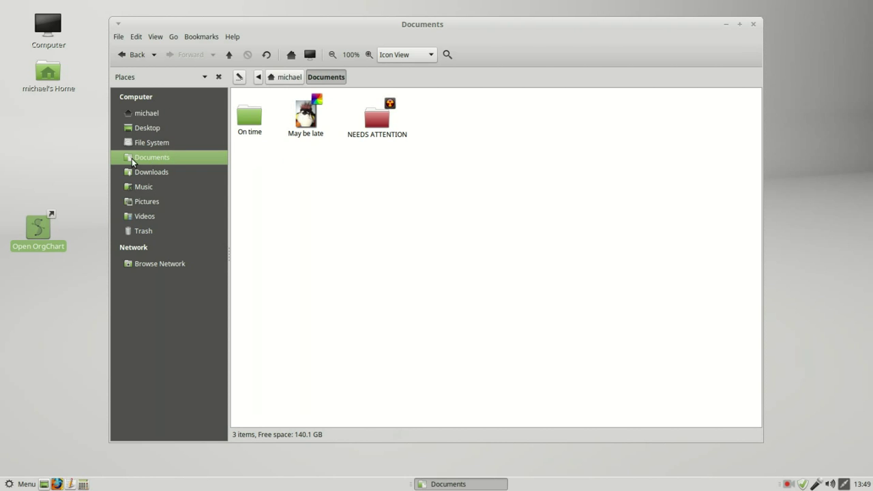
- Remove the Documents bookmark in the bookmark editor and close the editor
{"action": "left_click", "coordinate": [190, 37]}
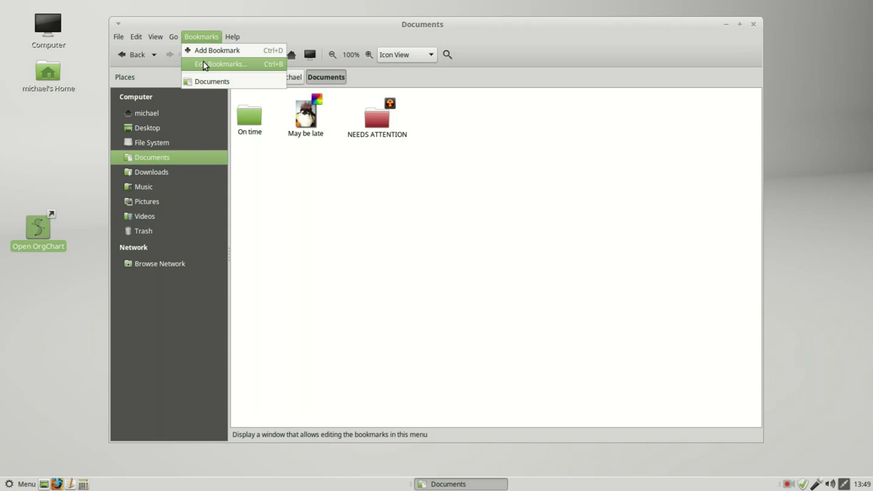
{"action": "left_click", "coordinate": [204, 65]}
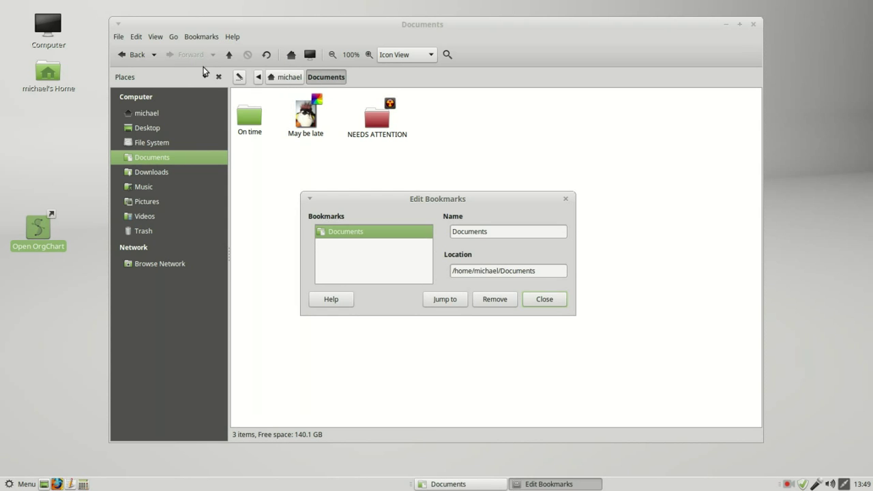
{"action": "left_click", "coordinate": [507, 302]}
{"action": "left_click", "coordinate": [546, 300]}
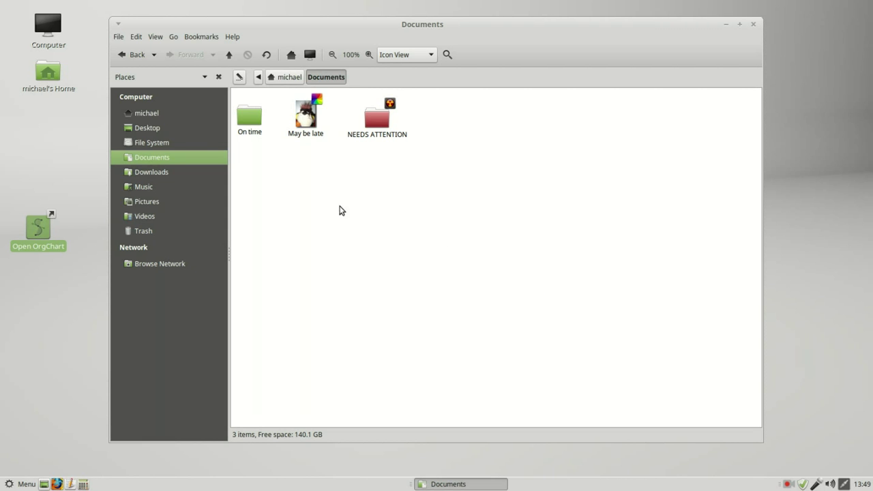
- Open the "May be late" folder inside Documents from the home folder and bookmark it
{"action": "left_click", "coordinate": [285, 77]}
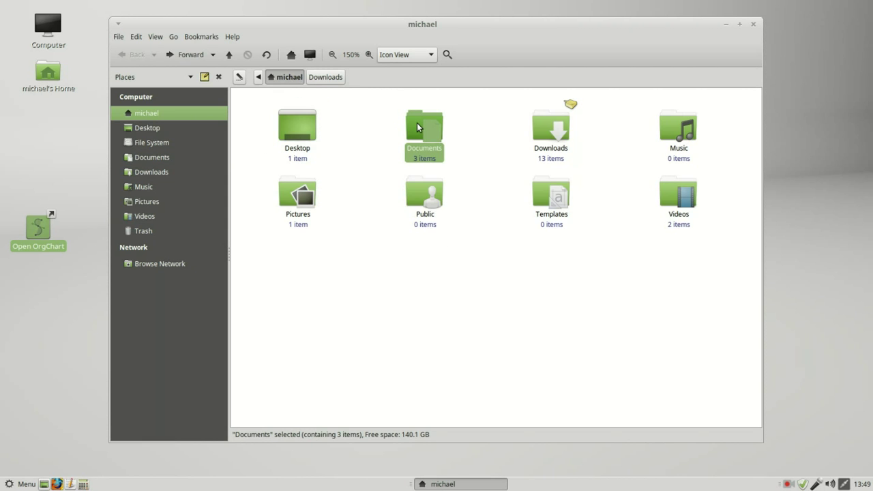
{"action": "double_click", "coordinate": [416, 122]}
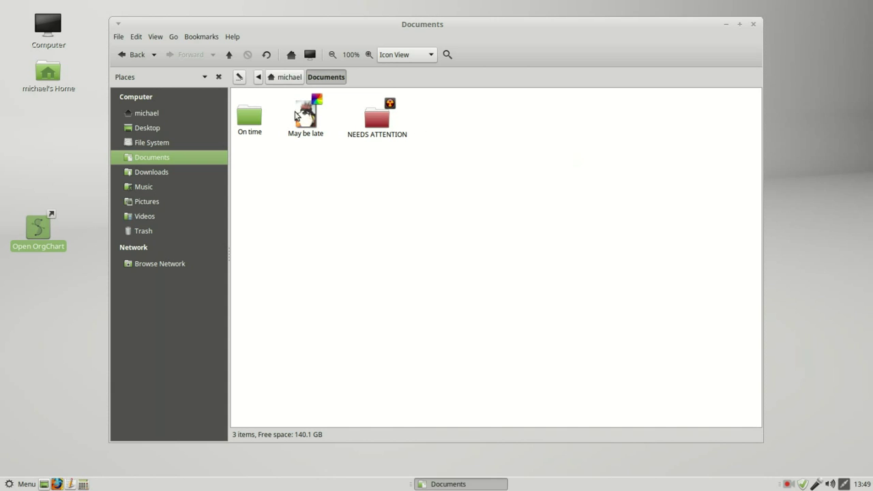
{"action": "double_click", "coordinate": [306, 116]}
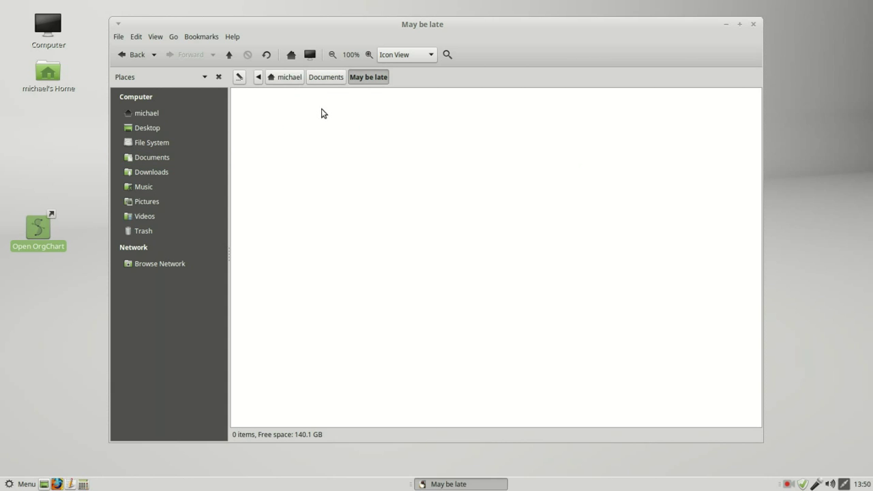
{"action": "left_click", "coordinate": [200, 38]}
{"action": "left_click", "coordinate": [210, 51]}
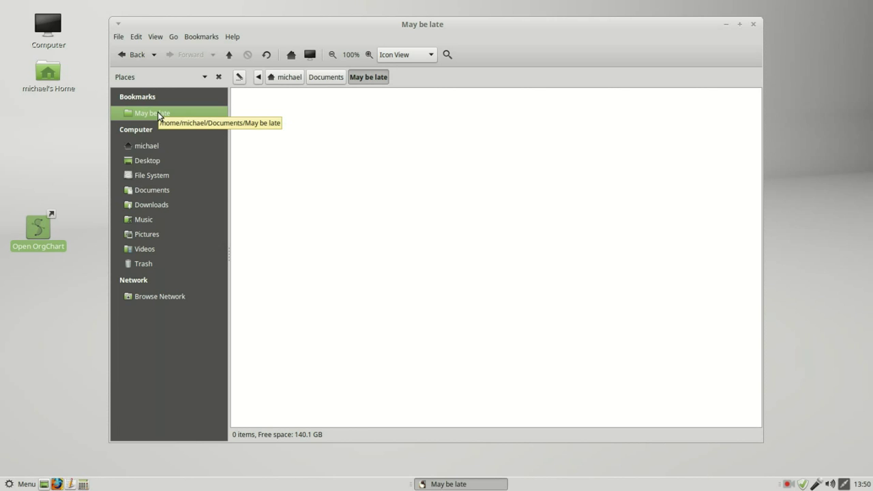
- Return to Documents and add the "On time" and "NEEDS ATTENTION" folders to the sidebar bookmarks
{"action": "left_click", "coordinate": [321, 77]}
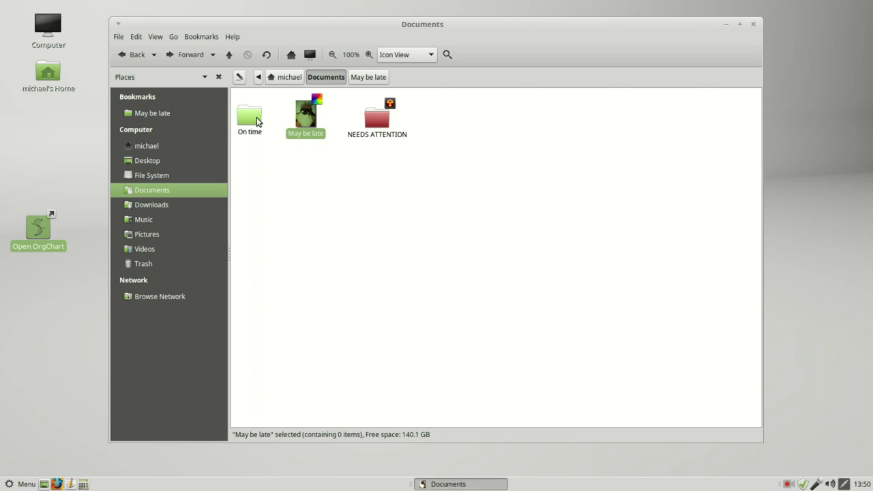
{"action": "left_click_drag", "start_coordinate": [258, 120], "coordinate": [146, 104]}
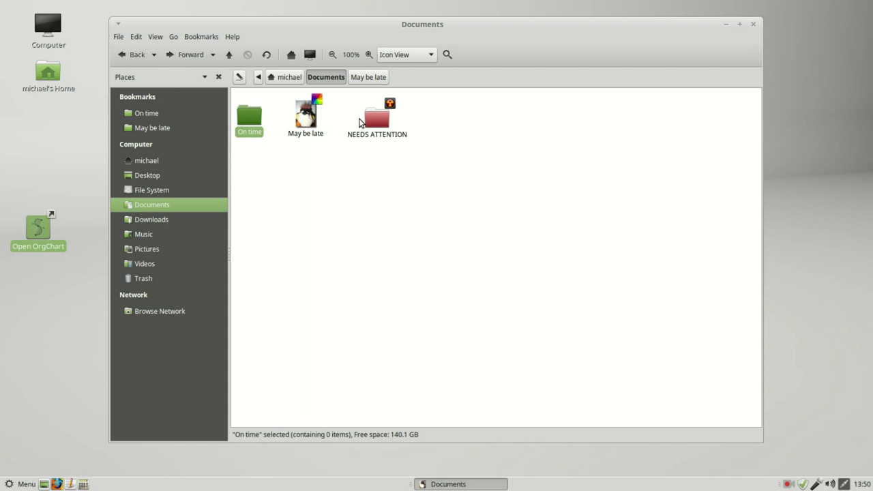
{"action": "left_click_drag", "start_coordinate": [376, 118], "coordinate": [136, 99]}
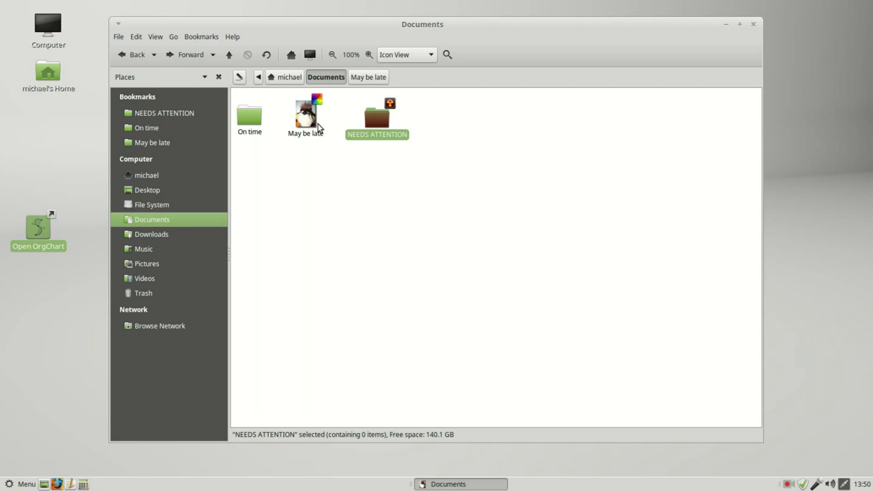
- Test the "On time", "May be late" and "NEEDS ATTENTION" bookmarks by opening each one, and return to the home folder
{"action": "left_click", "coordinate": [150, 127]}
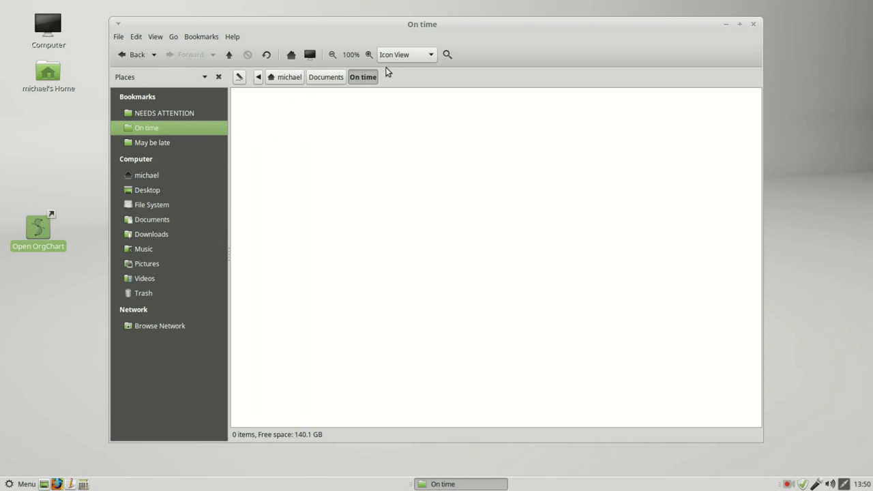
{"action": "left_click", "coordinate": [158, 142]}
{"action": "left_click", "coordinate": [158, 114]}
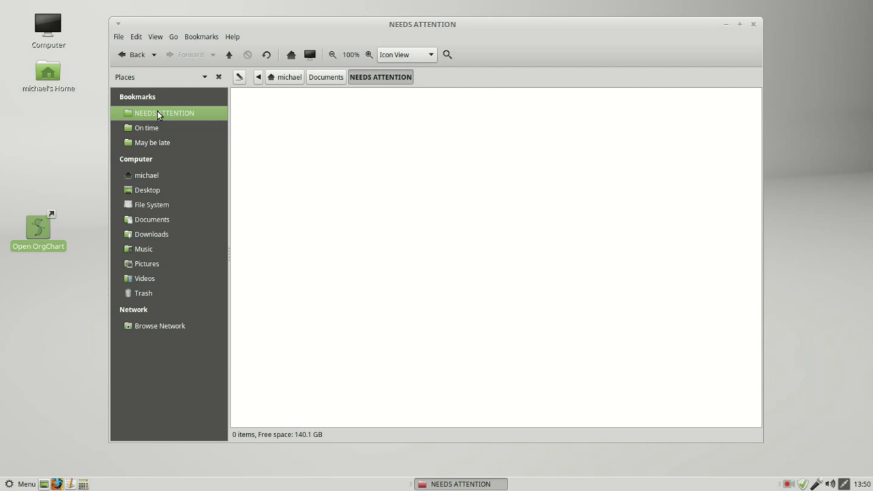
{"action": "left_click", "coordinate": [142, 175]}
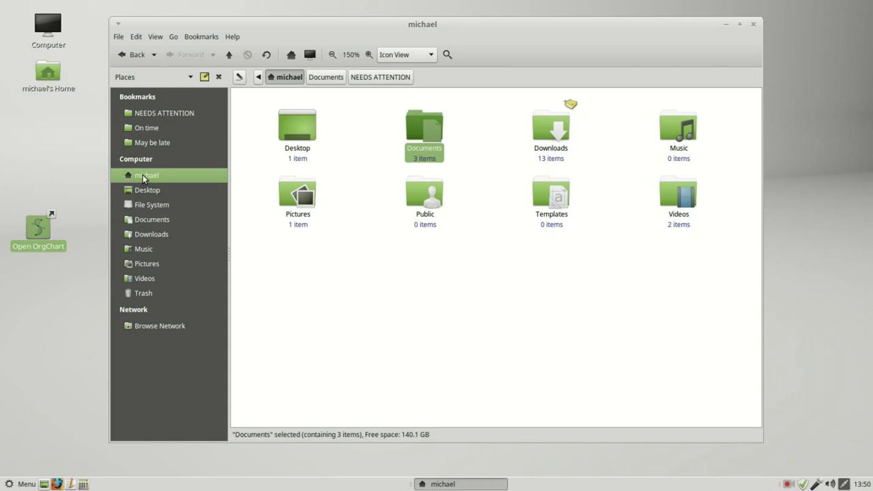